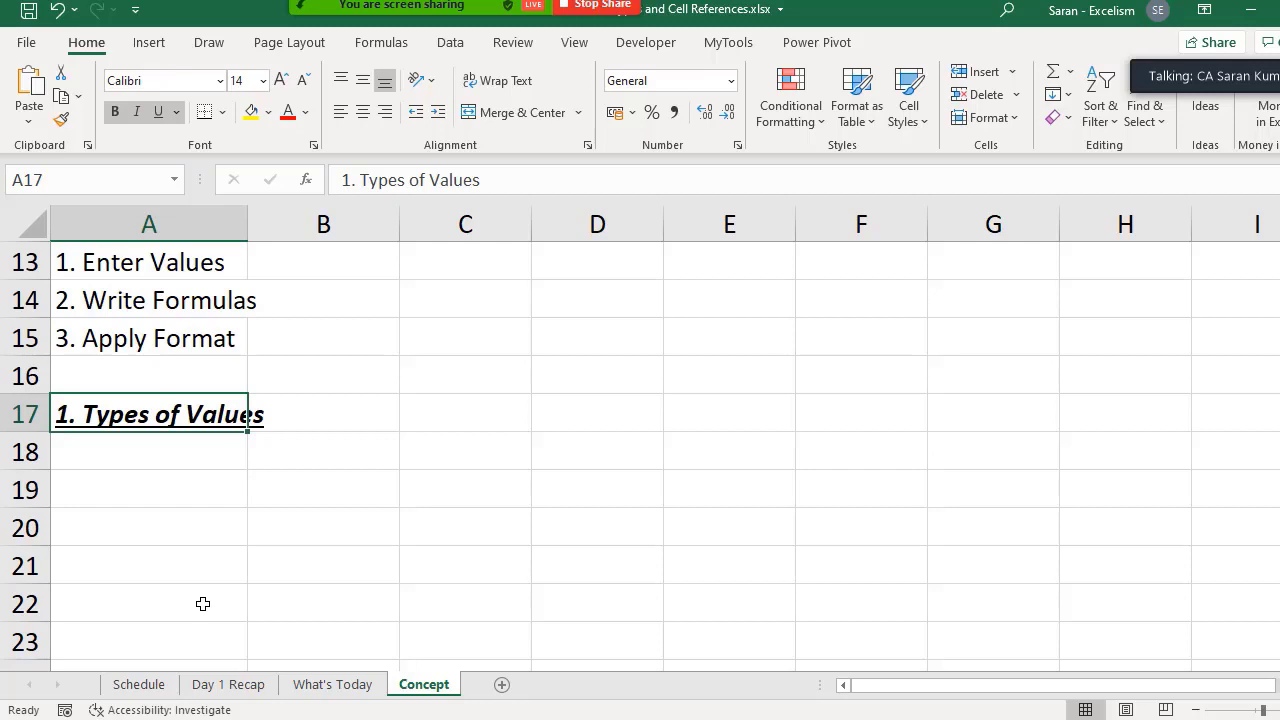
- List the value types Numbers, Text and Boolean in A18:A20 beneath the Types of Values heading
key(Down)
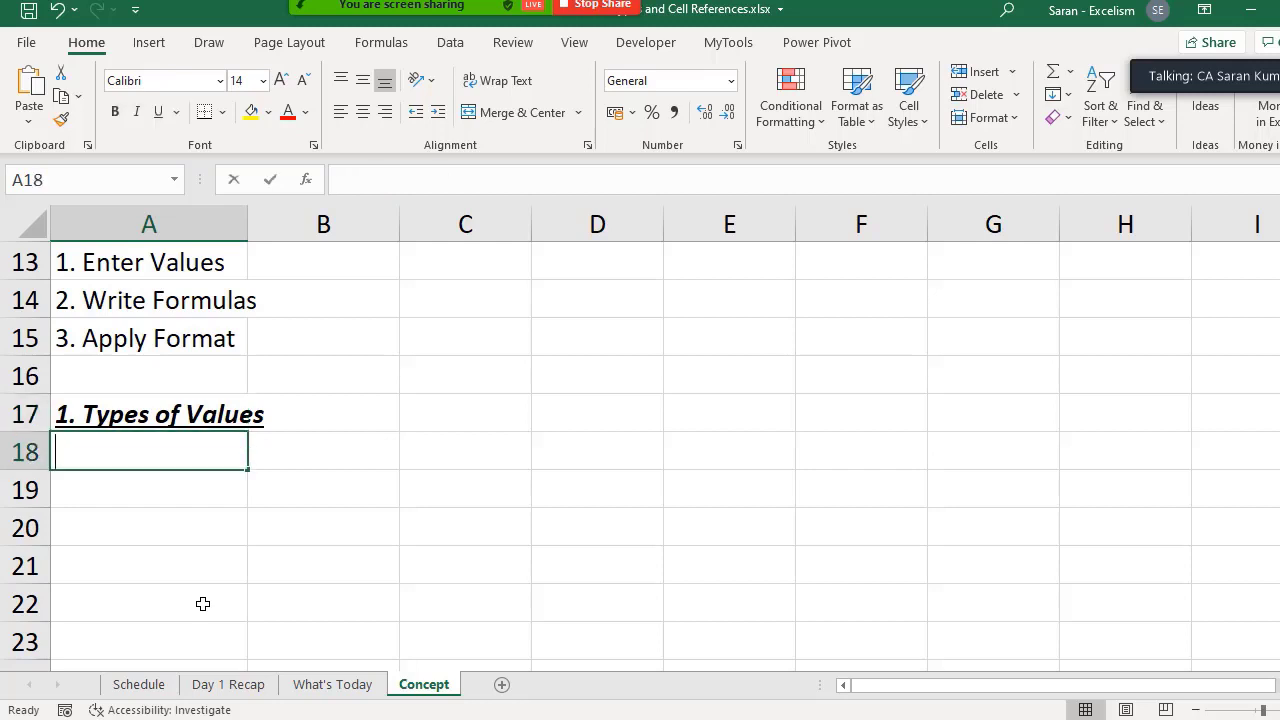
text(Numbers)
key(Return)
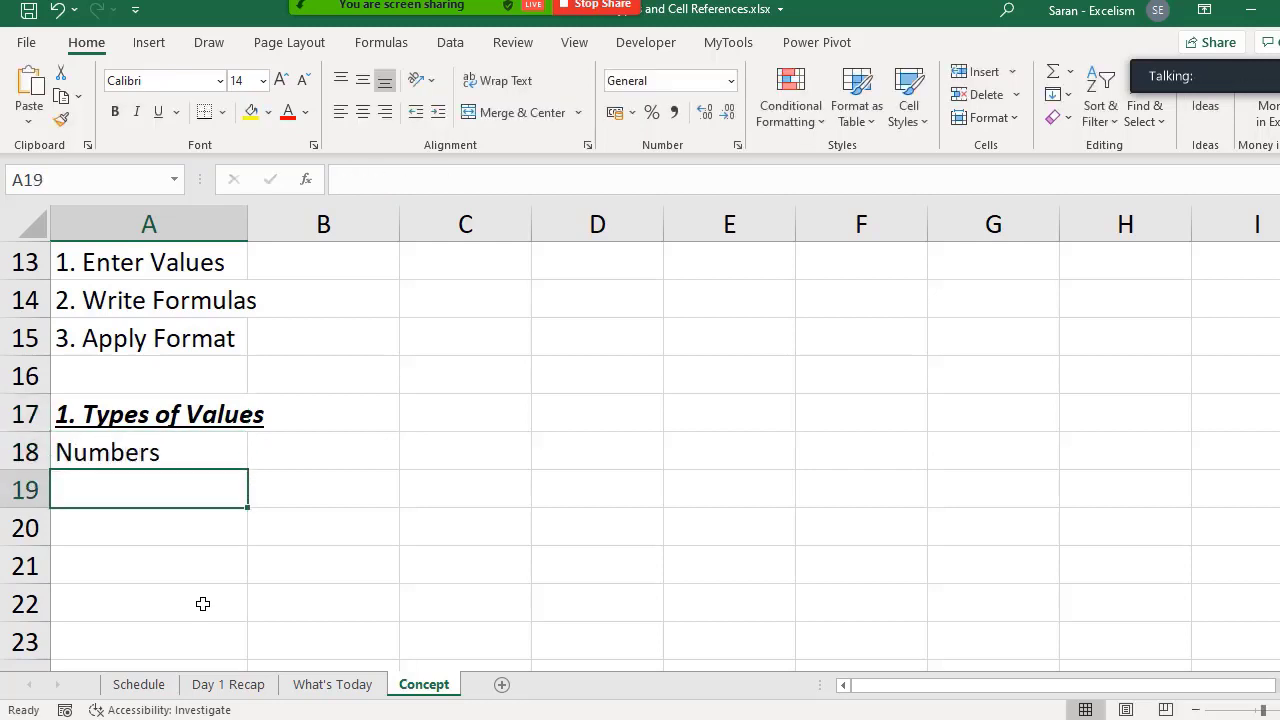
text(Text)
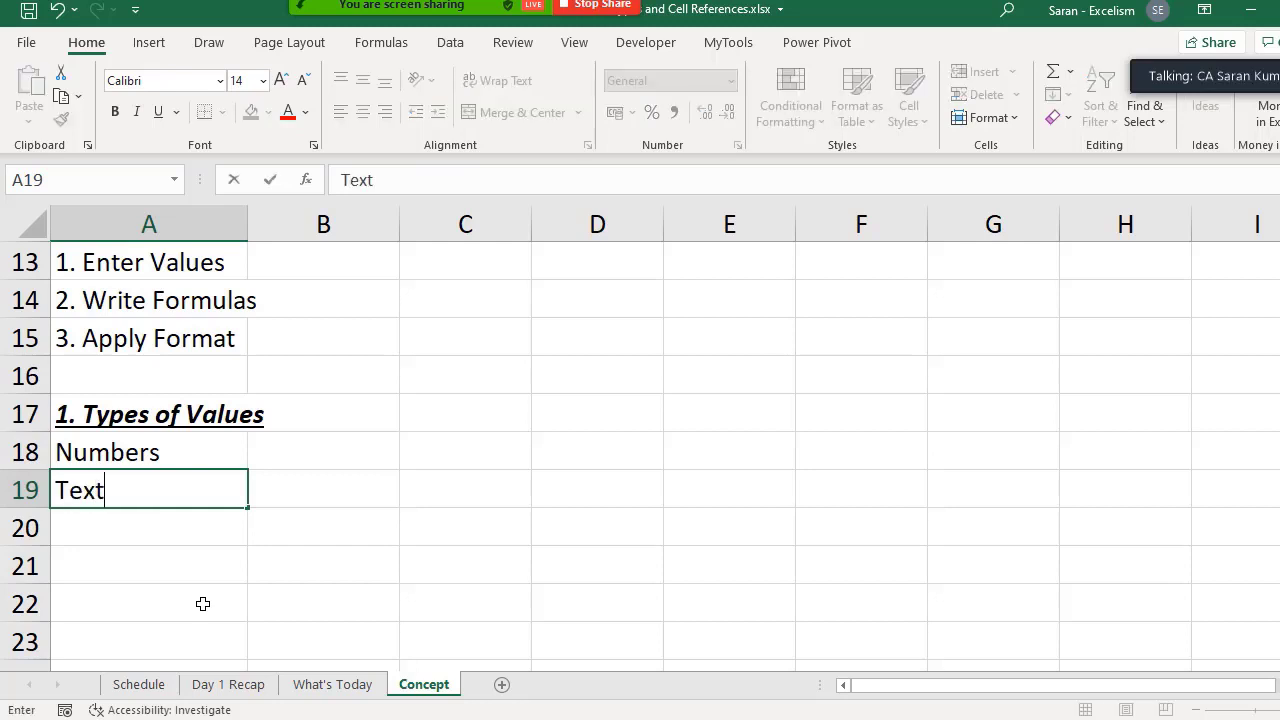
key(Return)
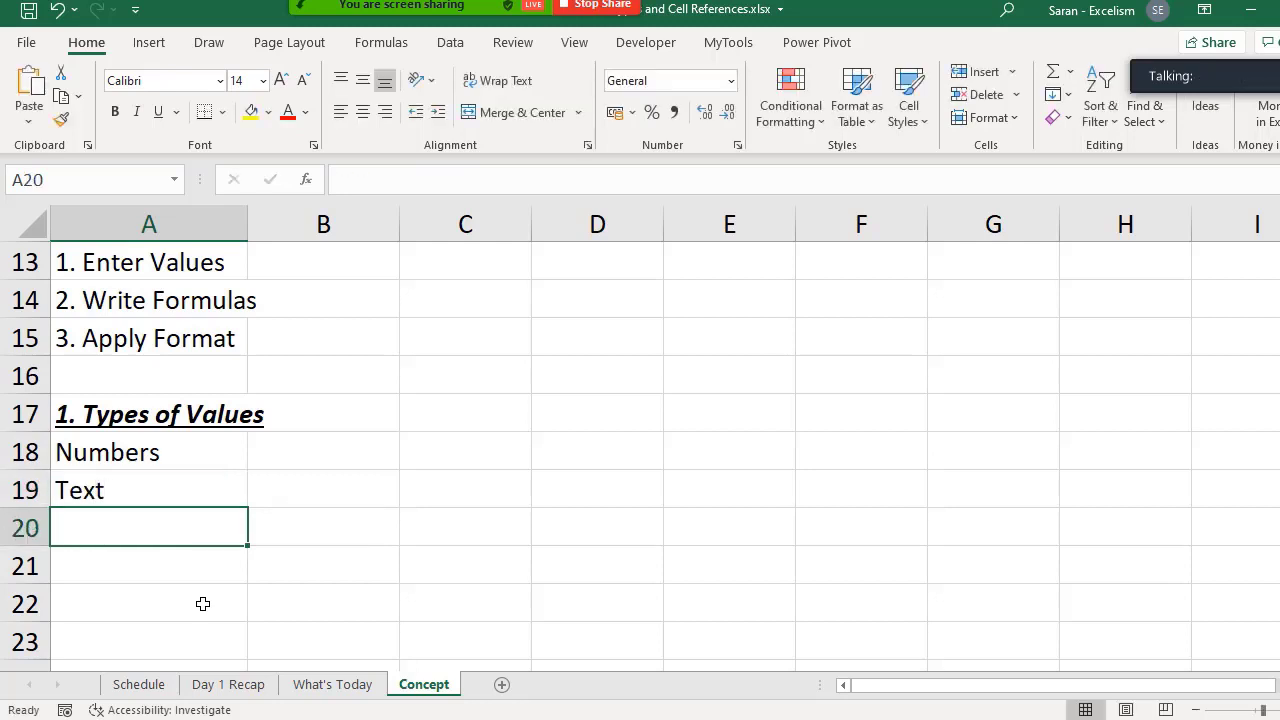
text(Boolean)
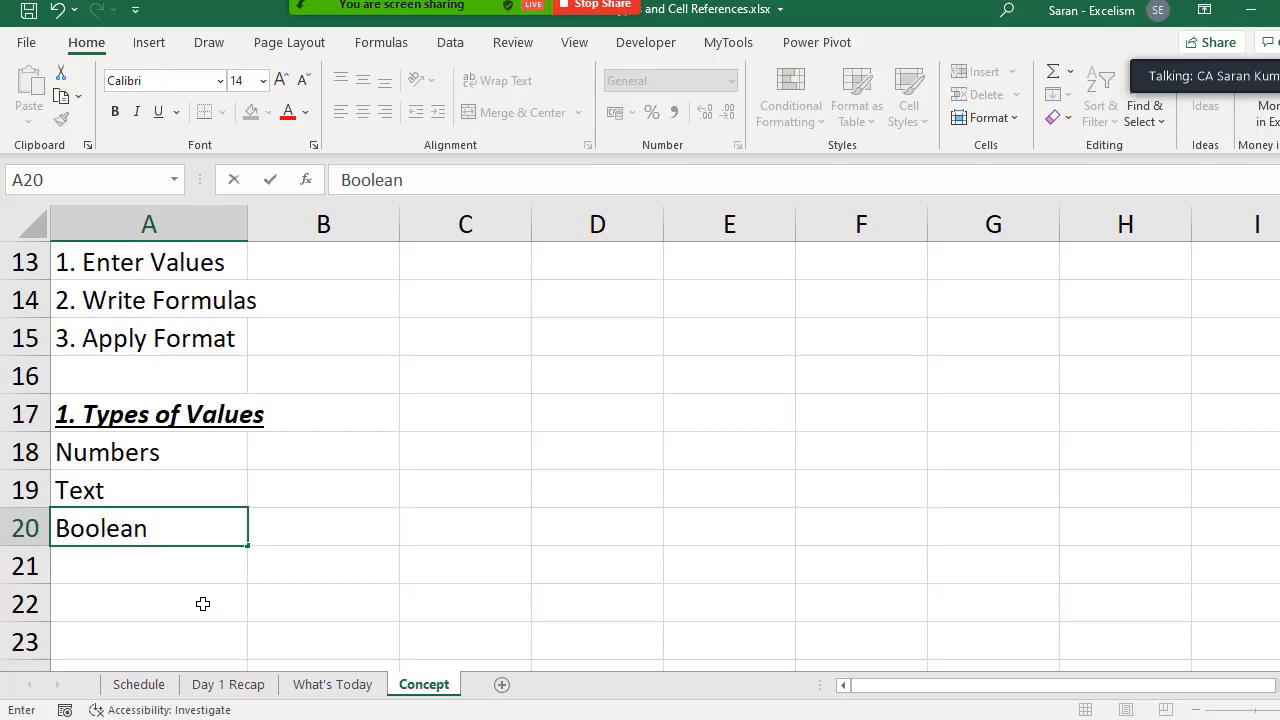
key(Return)
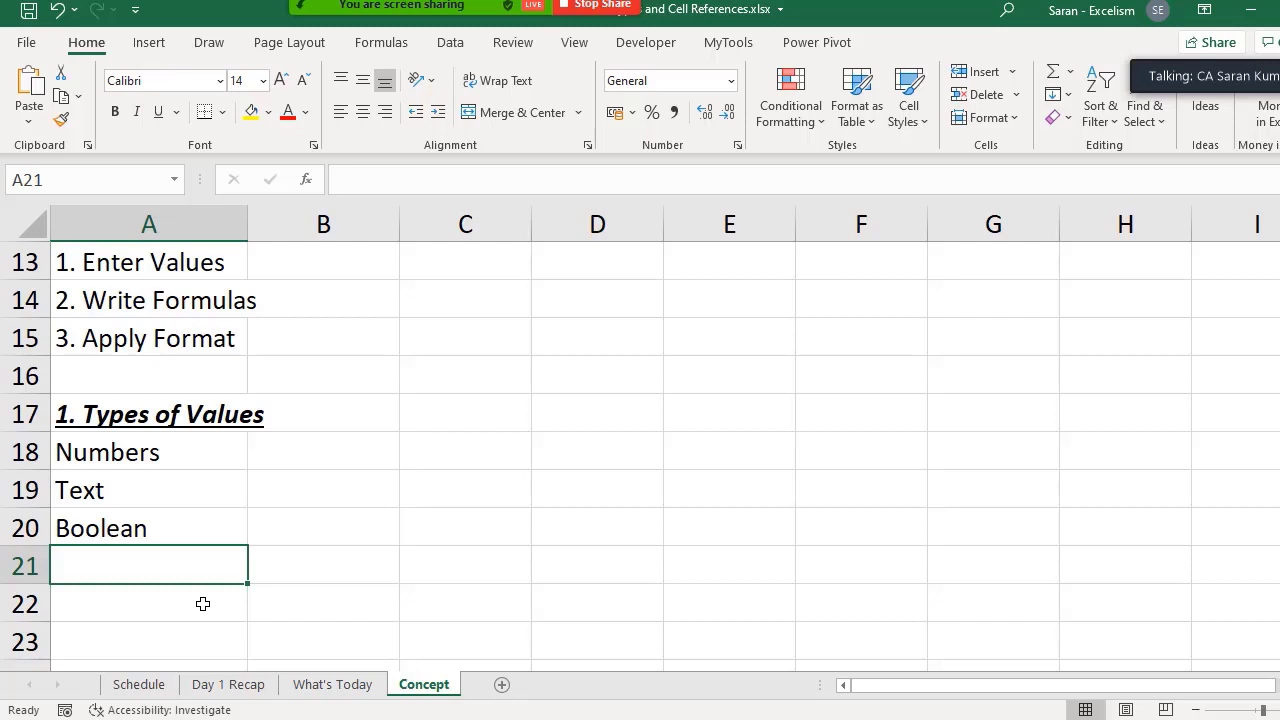
- Enter 500 in B18 as the example value for Numbers
drag(170, 456, 178, 518)
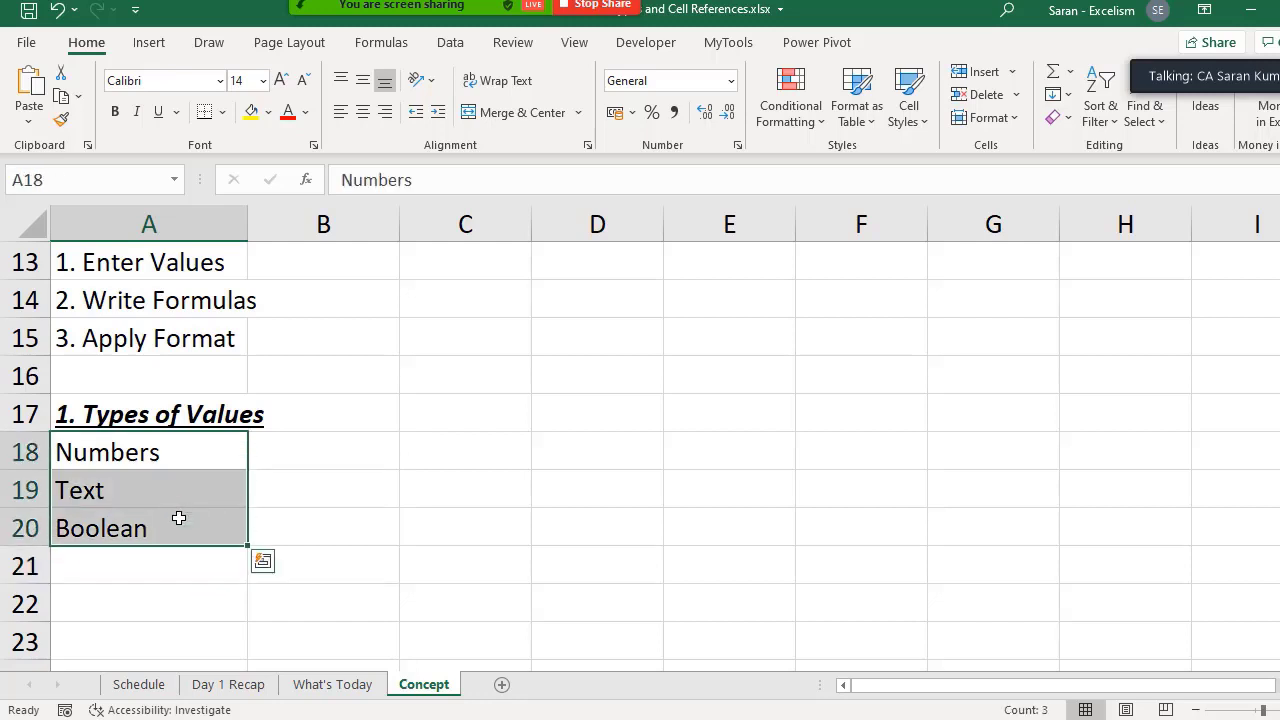
click(335, 458)
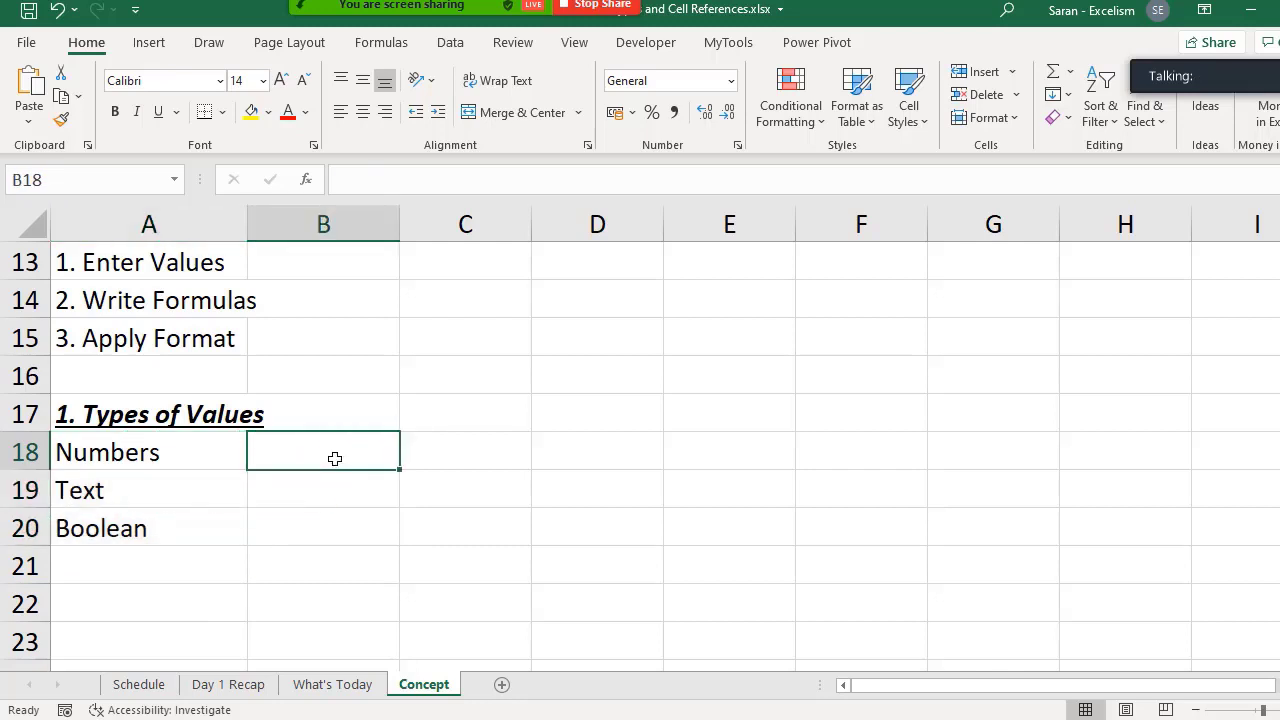
text(500)
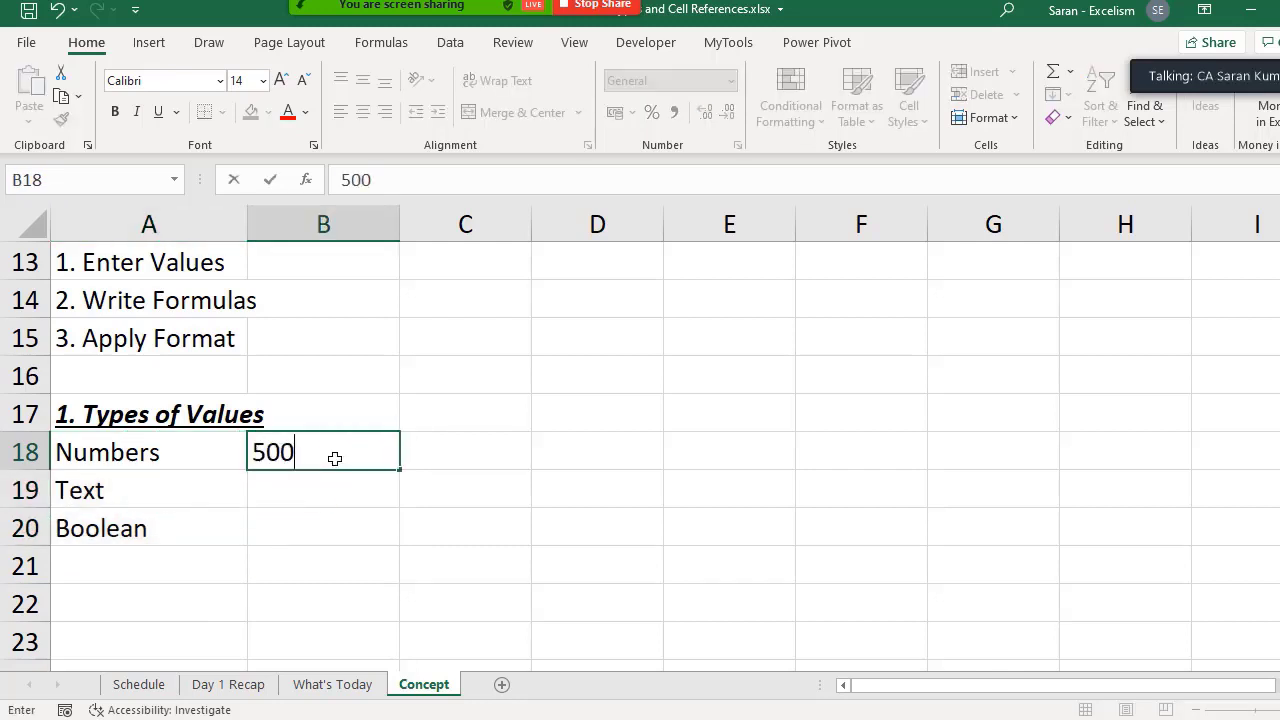
key(Return)
- Enter the question "What is this?" in C18 beside the number example
key(Up)
key(Right)
text(W)
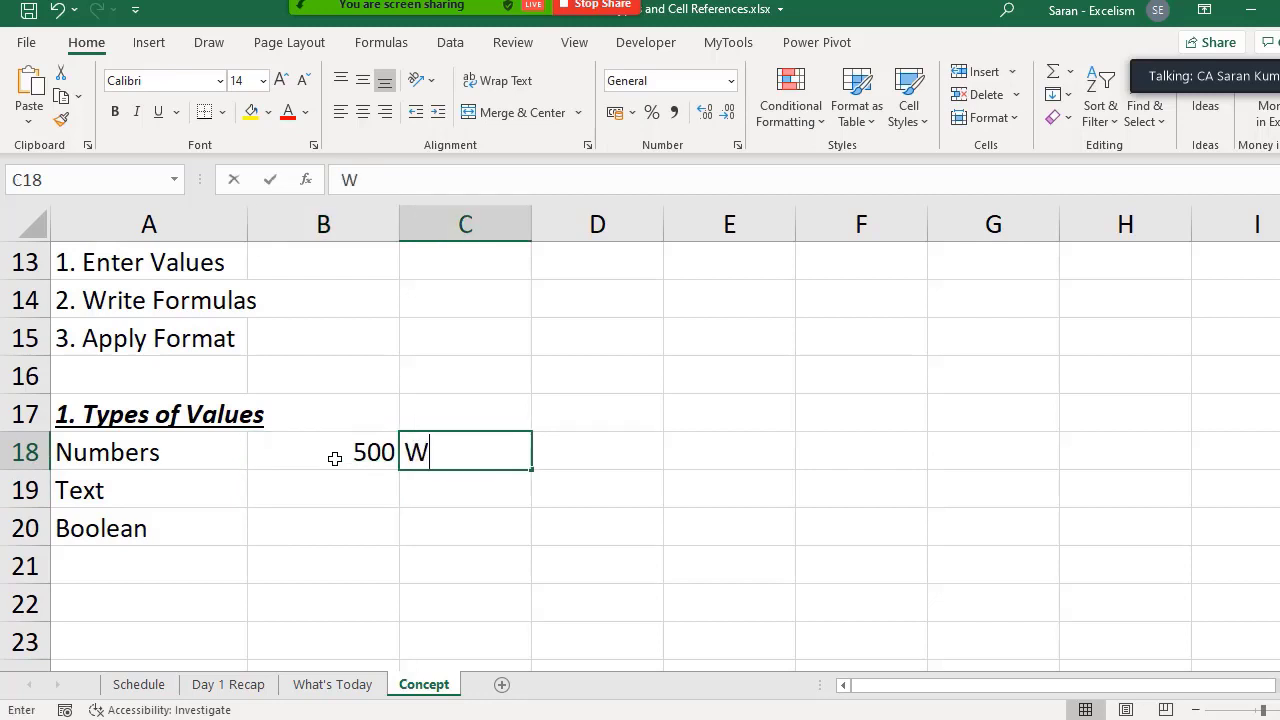
text(hat is this?)
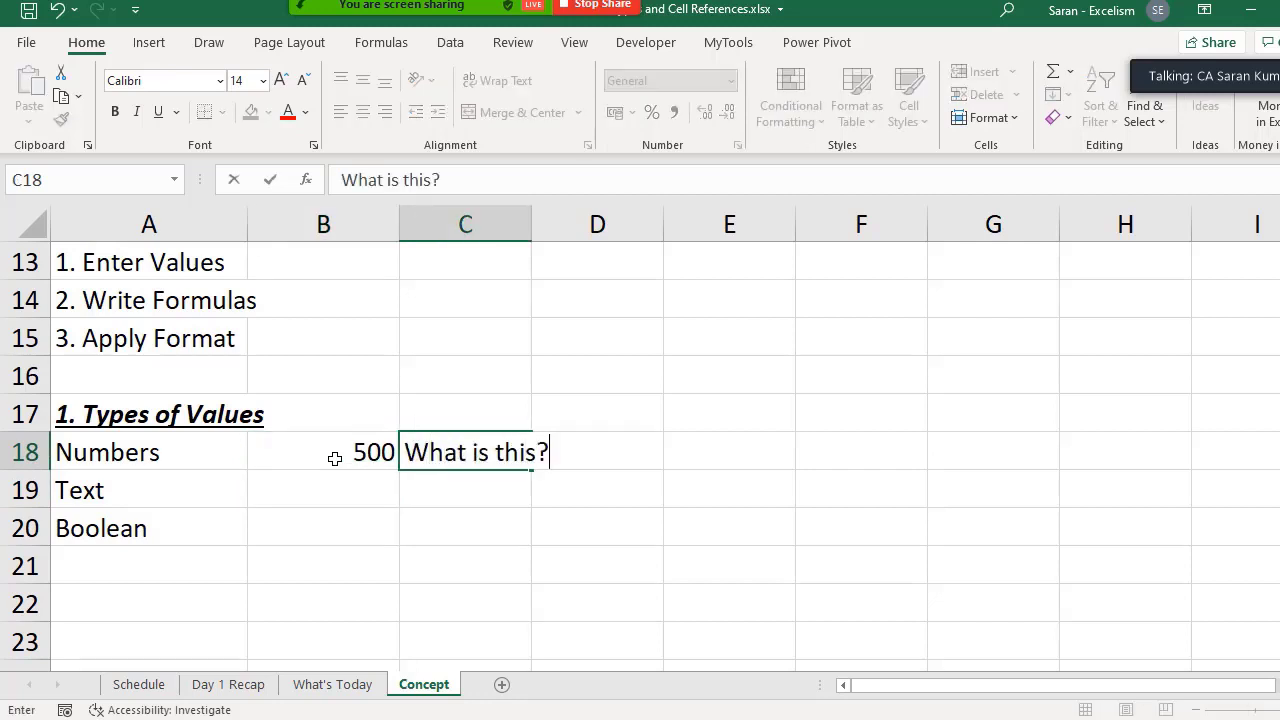
key(Return)
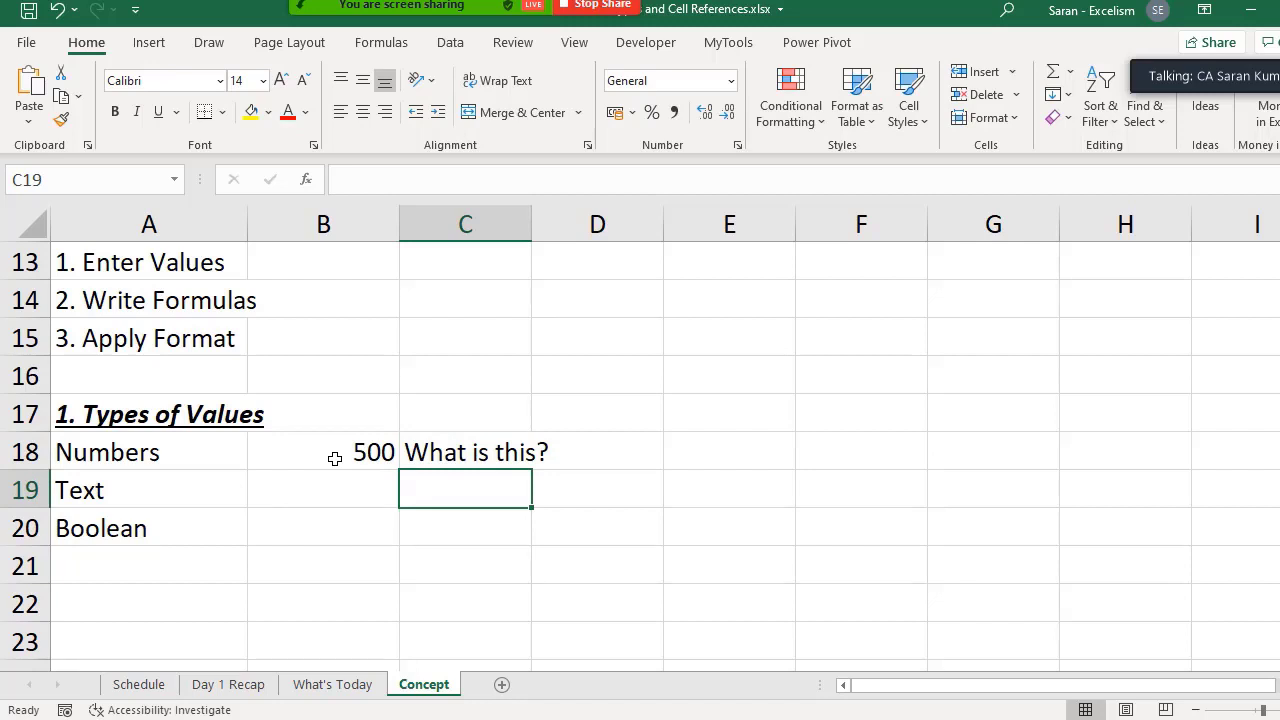
- Enter a person's name in B19 as the text example, and TRUE and FALSE in B20:B21 as Boolean examples
key(Left)
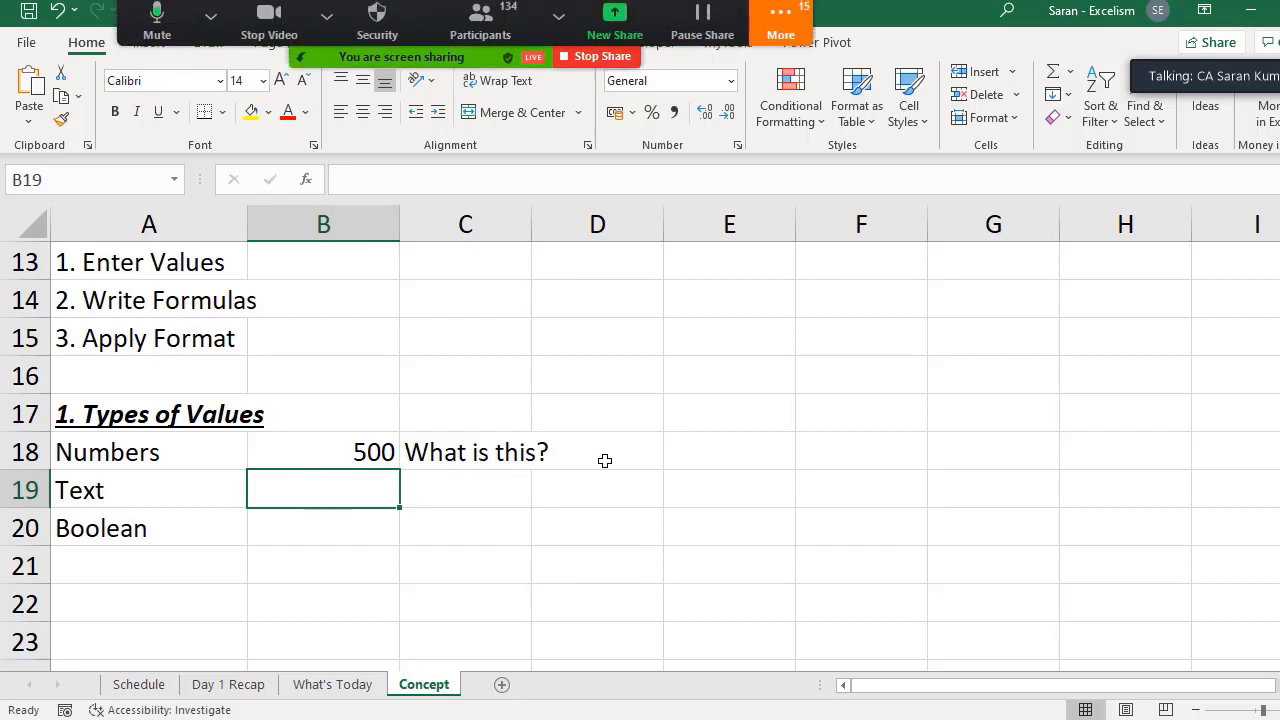
text(Saran)
key(Return)
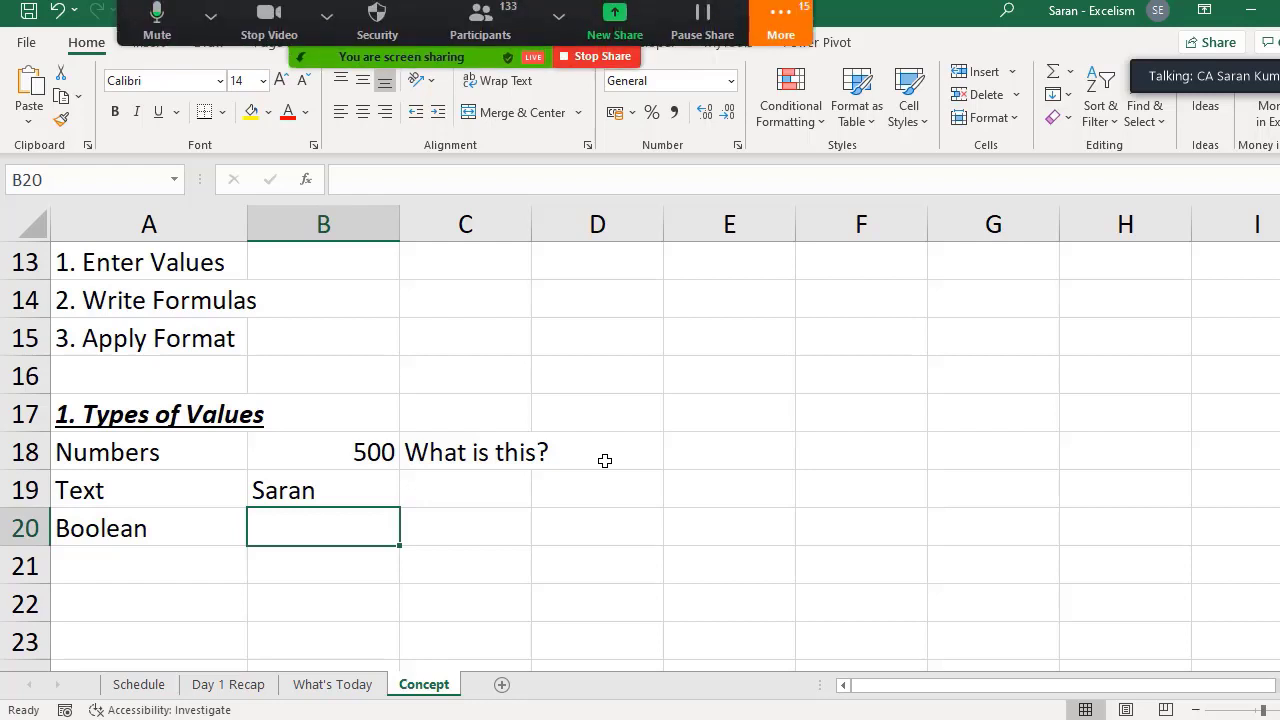
text(TRUE)
key(Return)
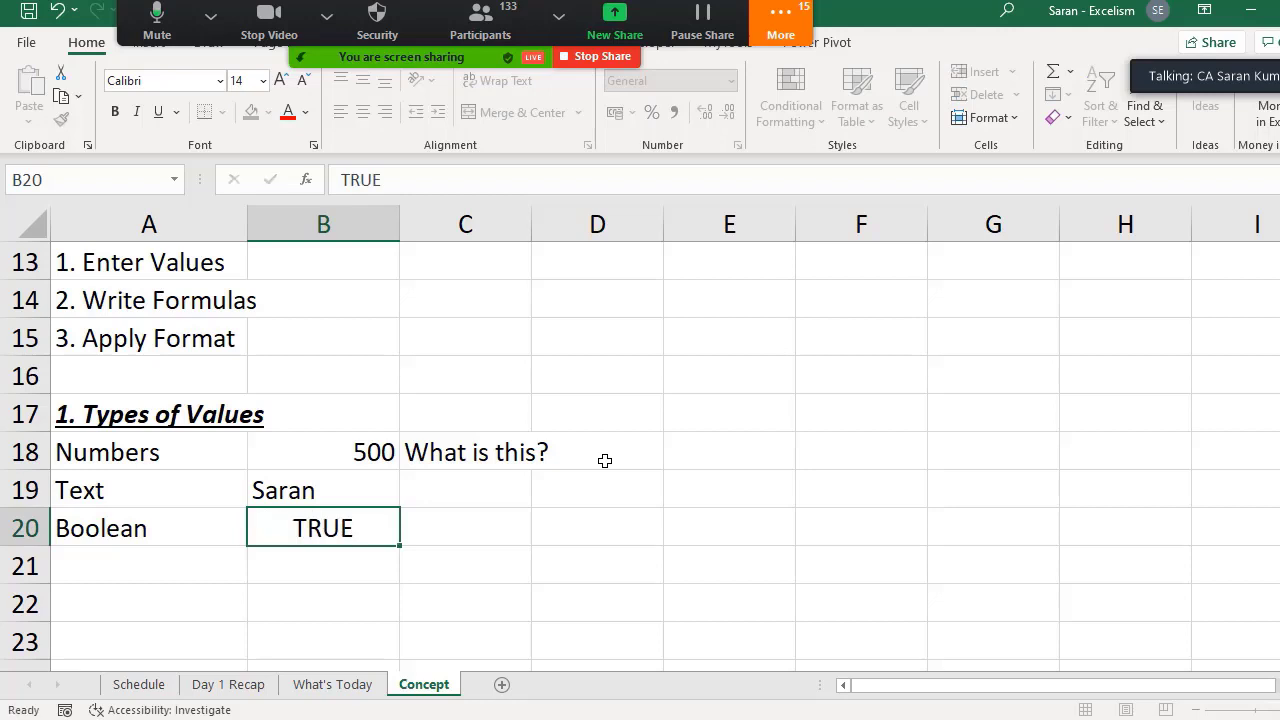
text(FALSE)
key(Return)
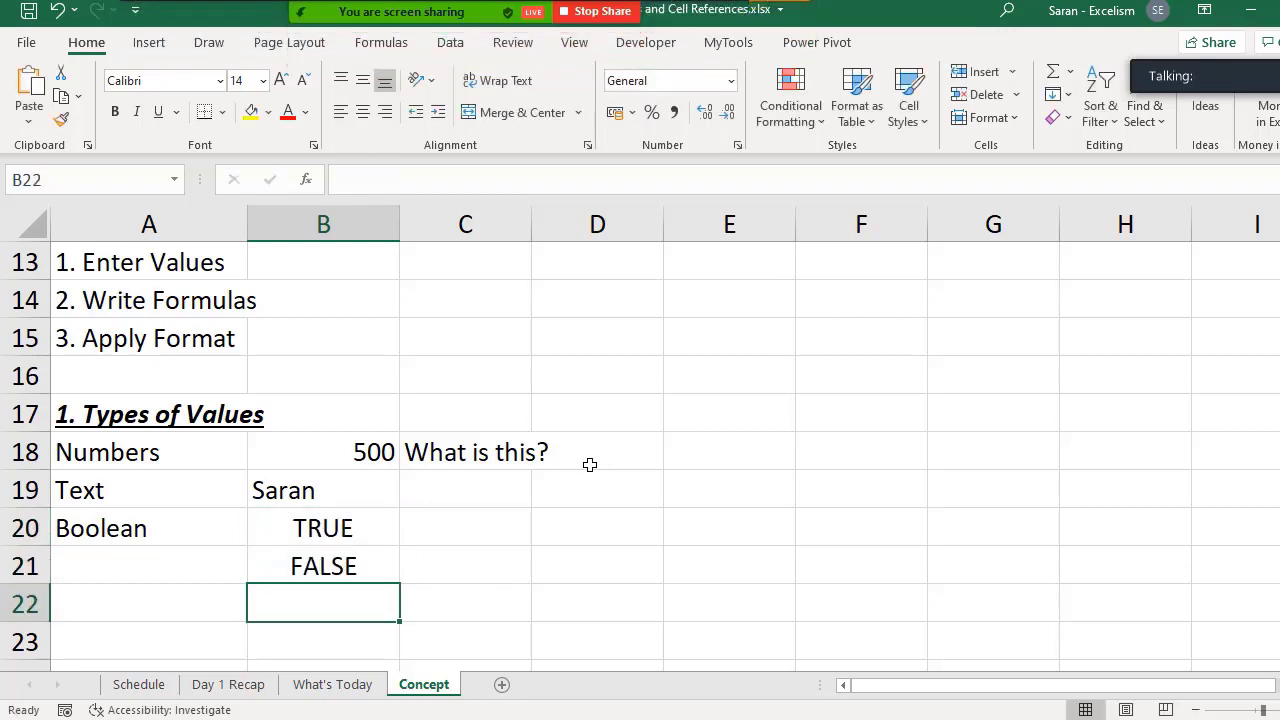
- Examine how the number, text and Boolean example values in B18:B21 are aligned in their cells
drag(366, 540, 367, 560)
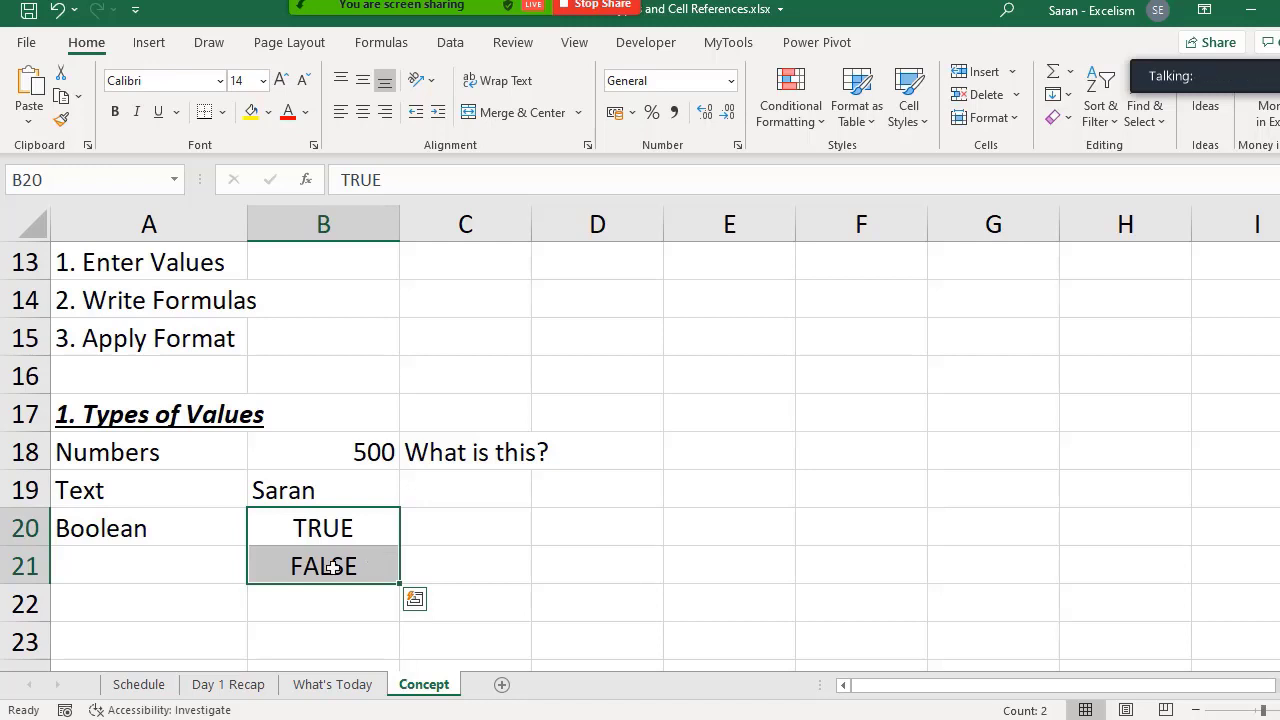
click(334, 449)
click(354, 484)
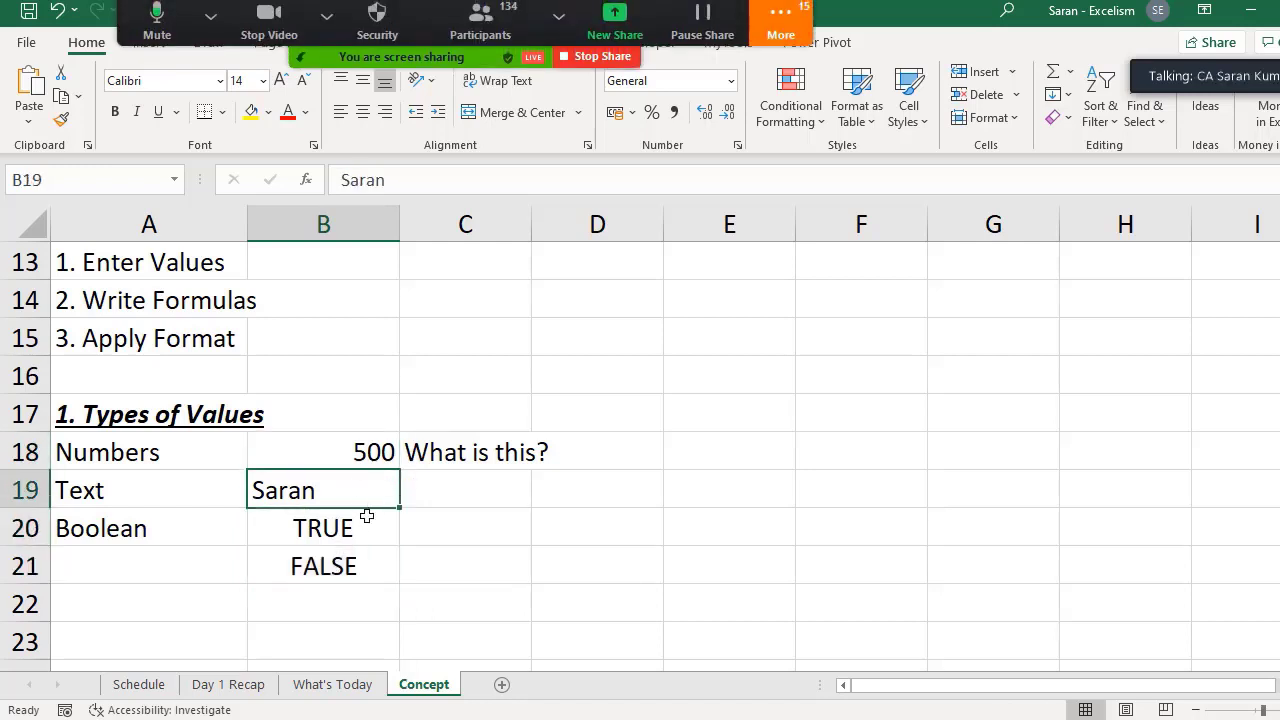
click(366, 512)
click(366, 452)
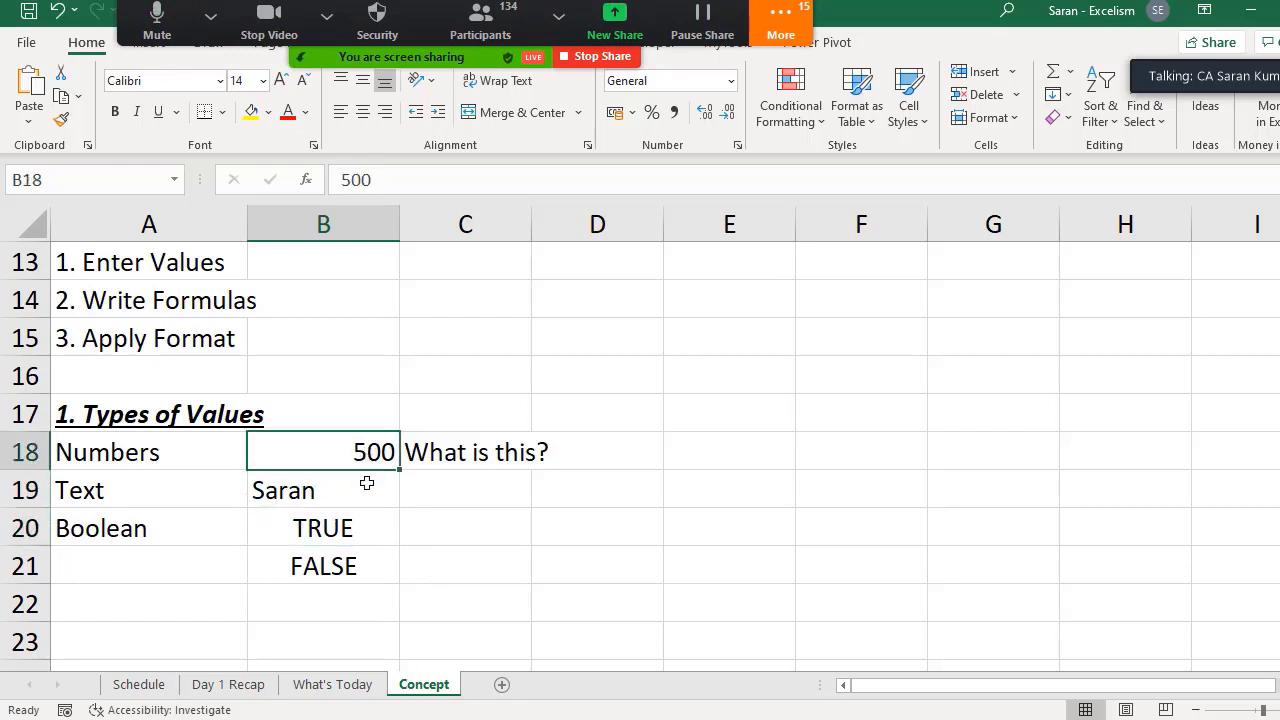
click(366, 486)
click(369, 518)
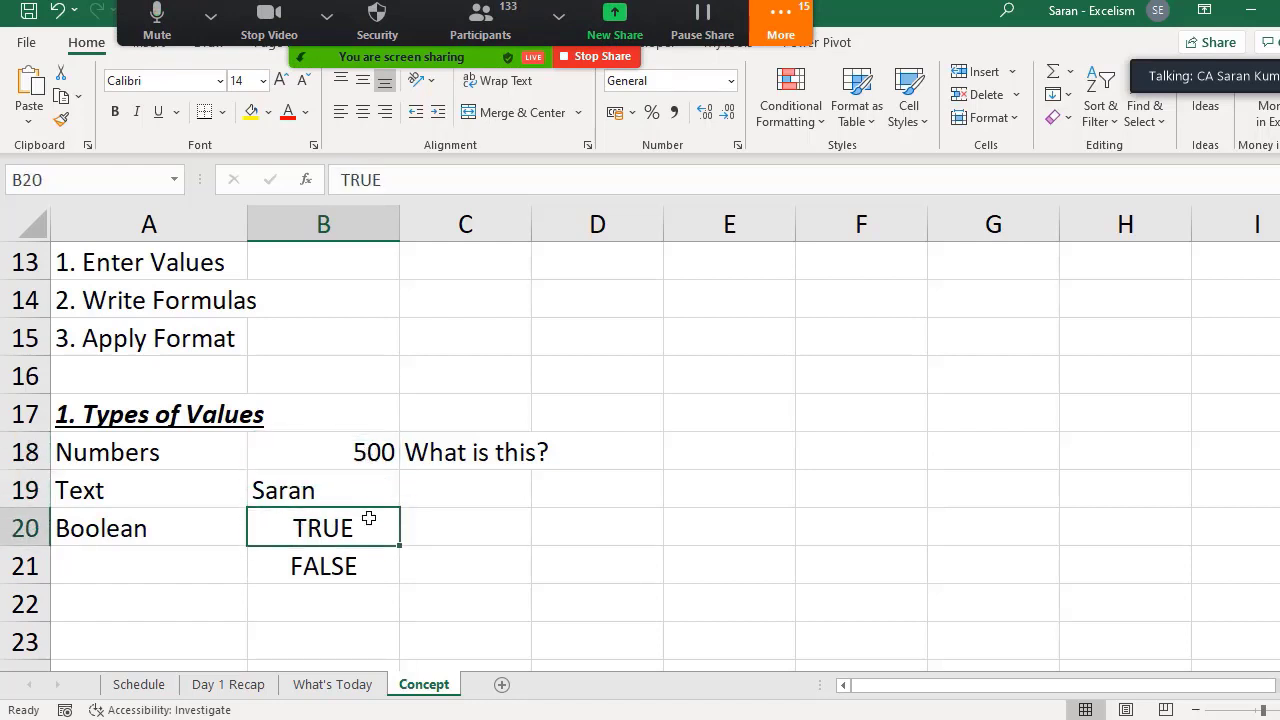
- Clear the question from C18 beside the number example
click(447, 464)
key(Delete)
key(Left)
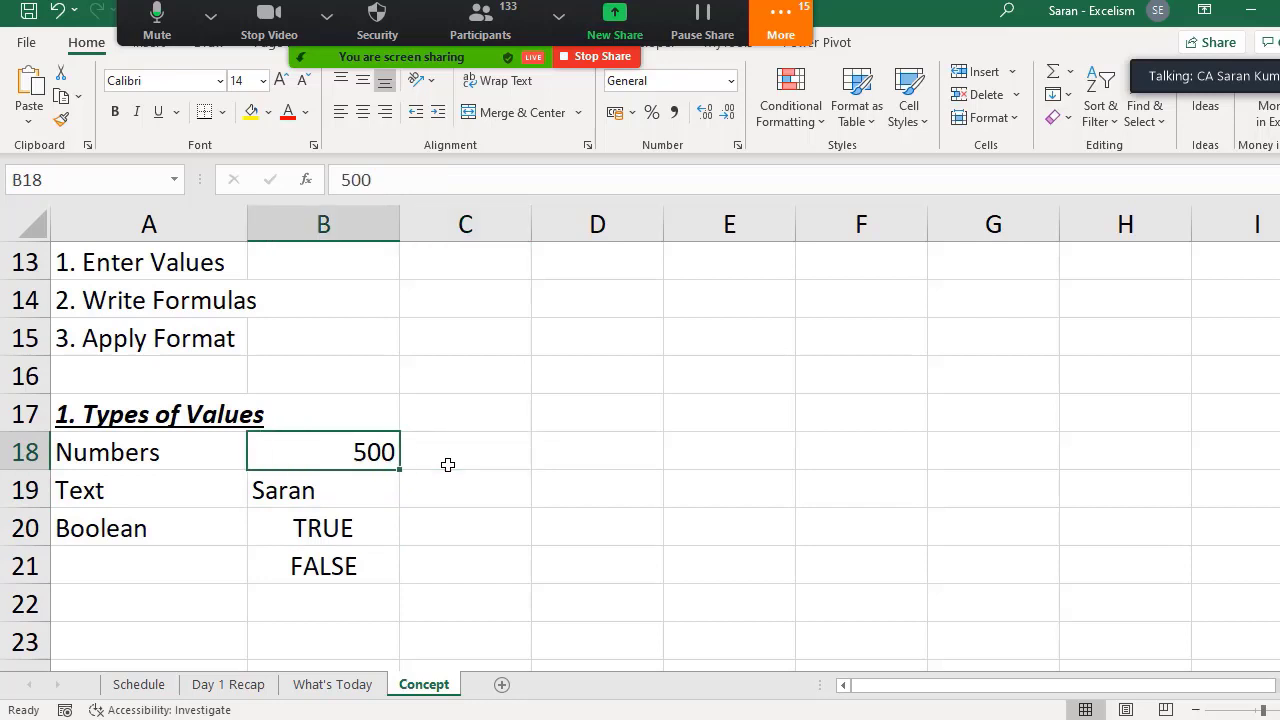
key(Right)
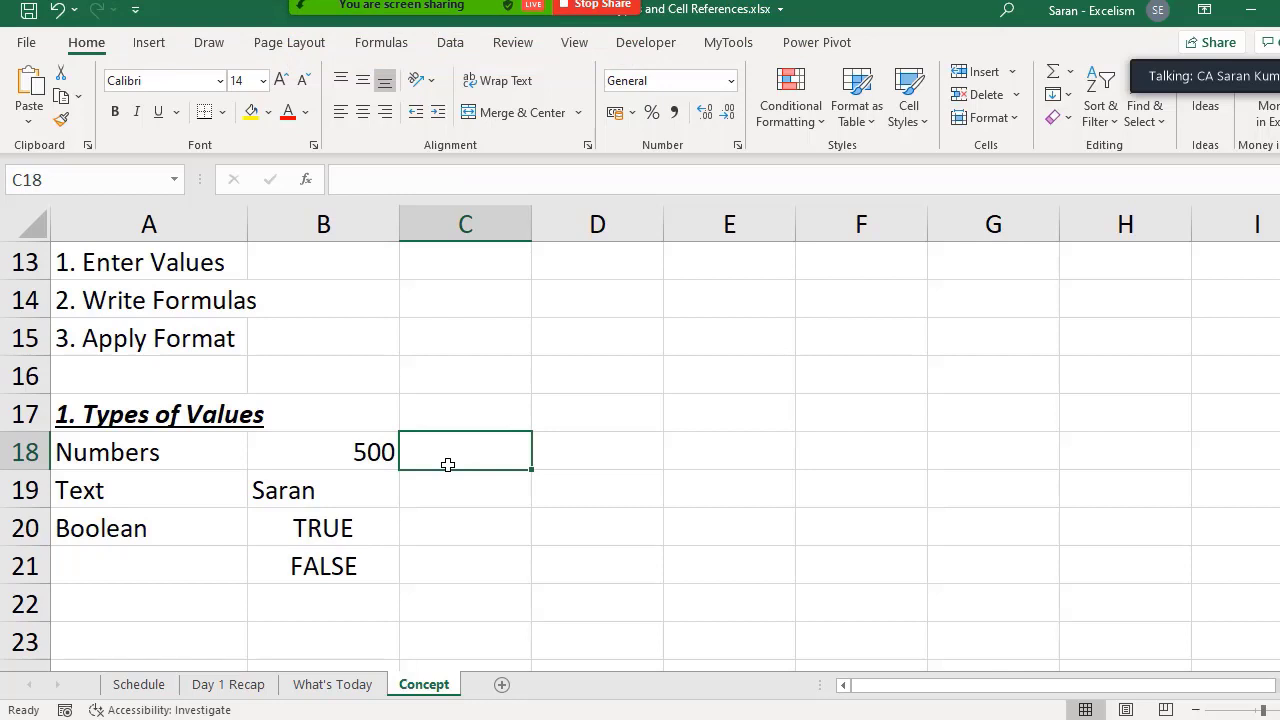
click(337, 451)
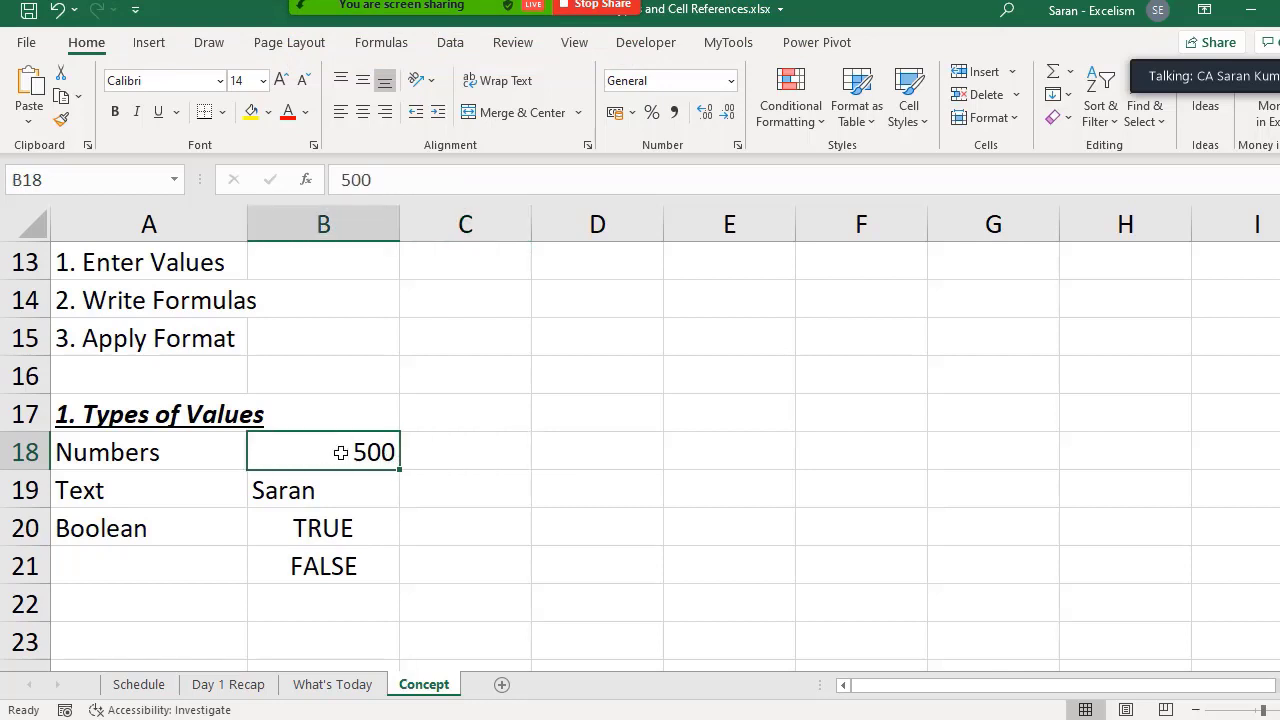
click(520, 468)
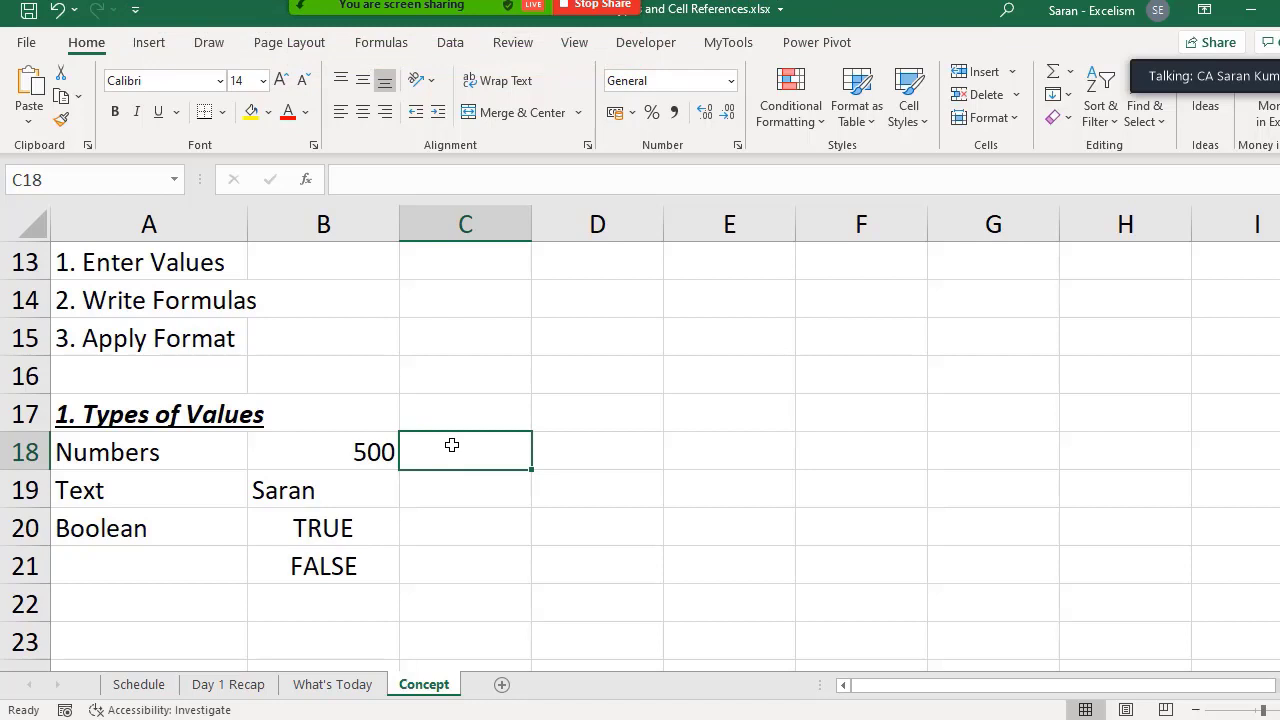
click(338, 448)
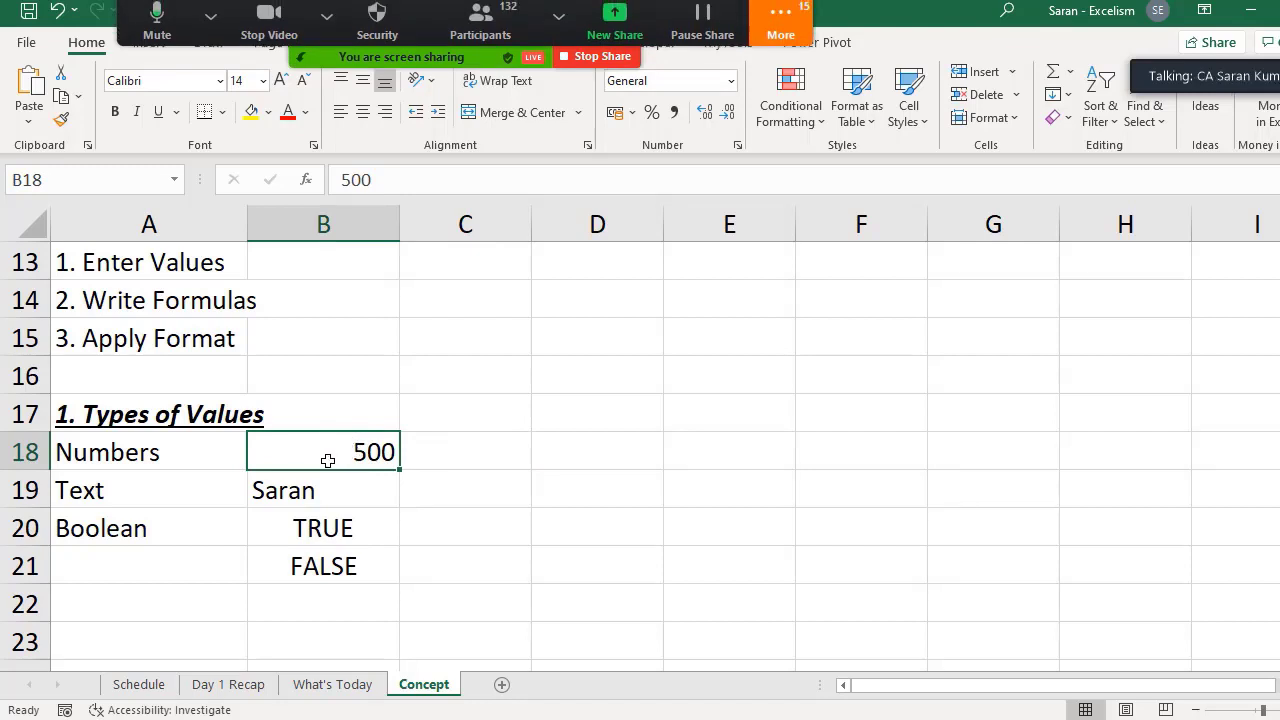
- Enter the note "Alignment is Right" in C18 beside the number example
click(457, 437)
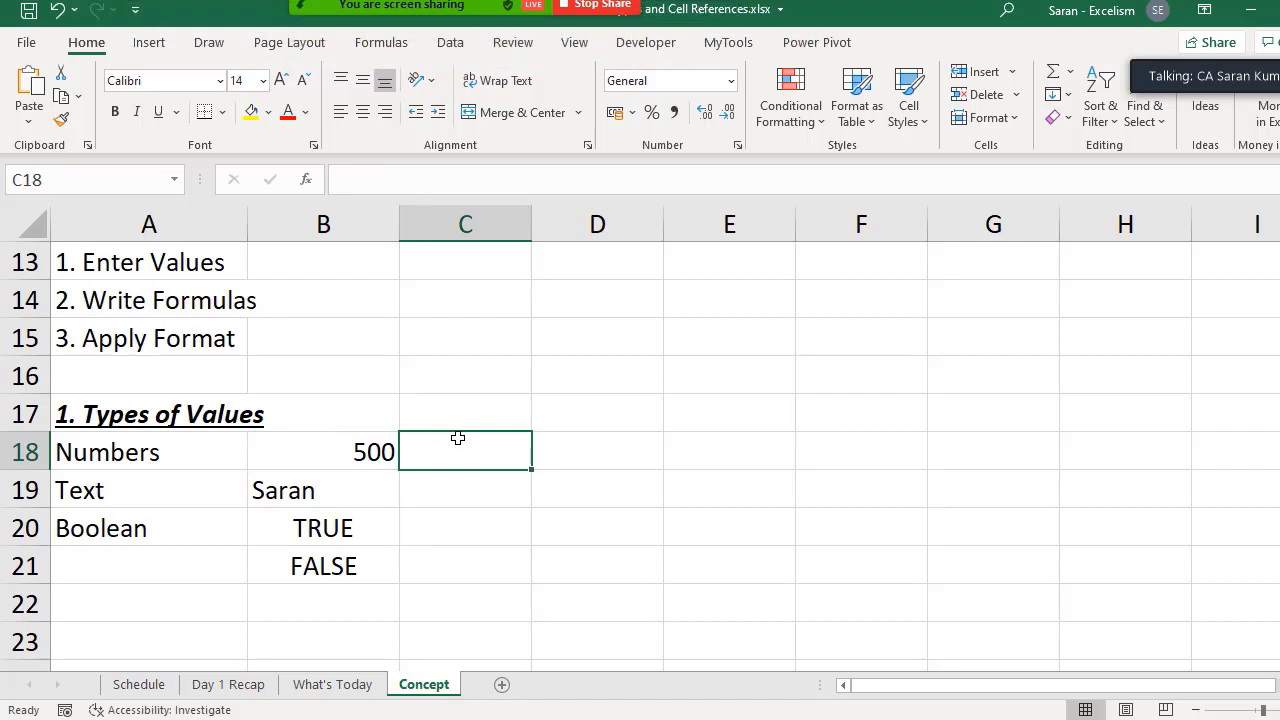
text(Sligne)
key(Escape)
text(Alignmen)
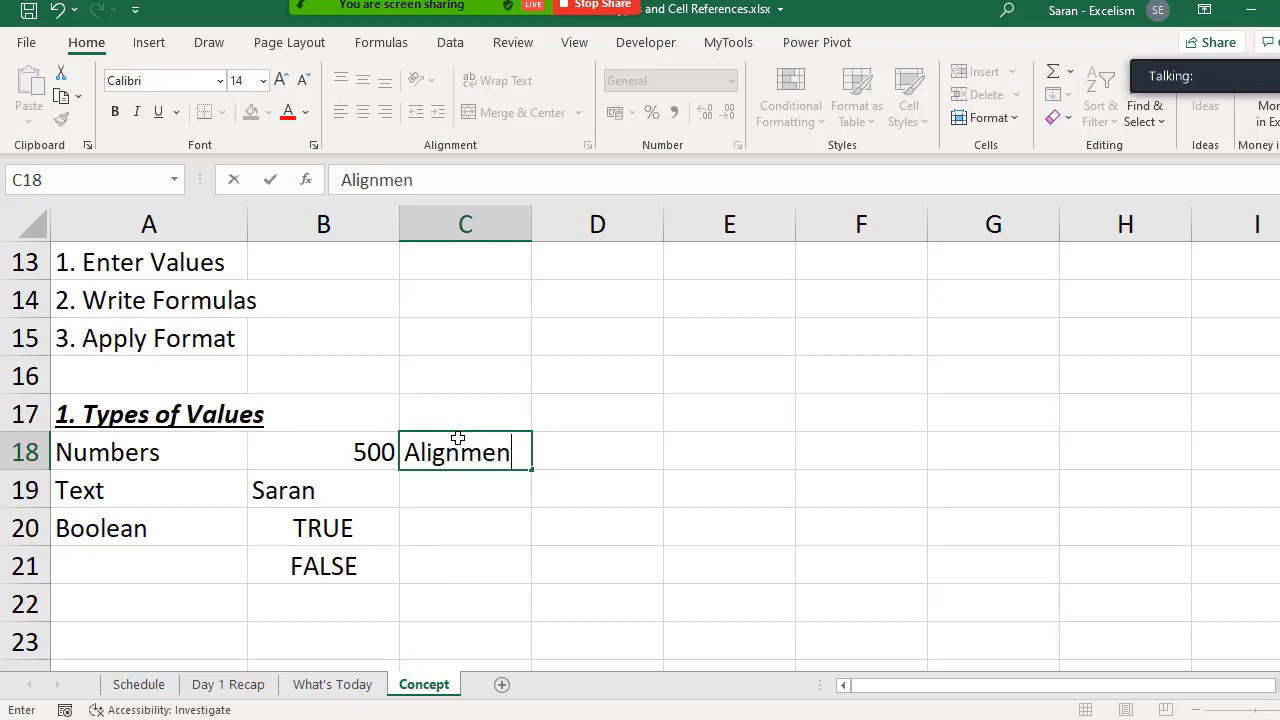
text(t is Rig)
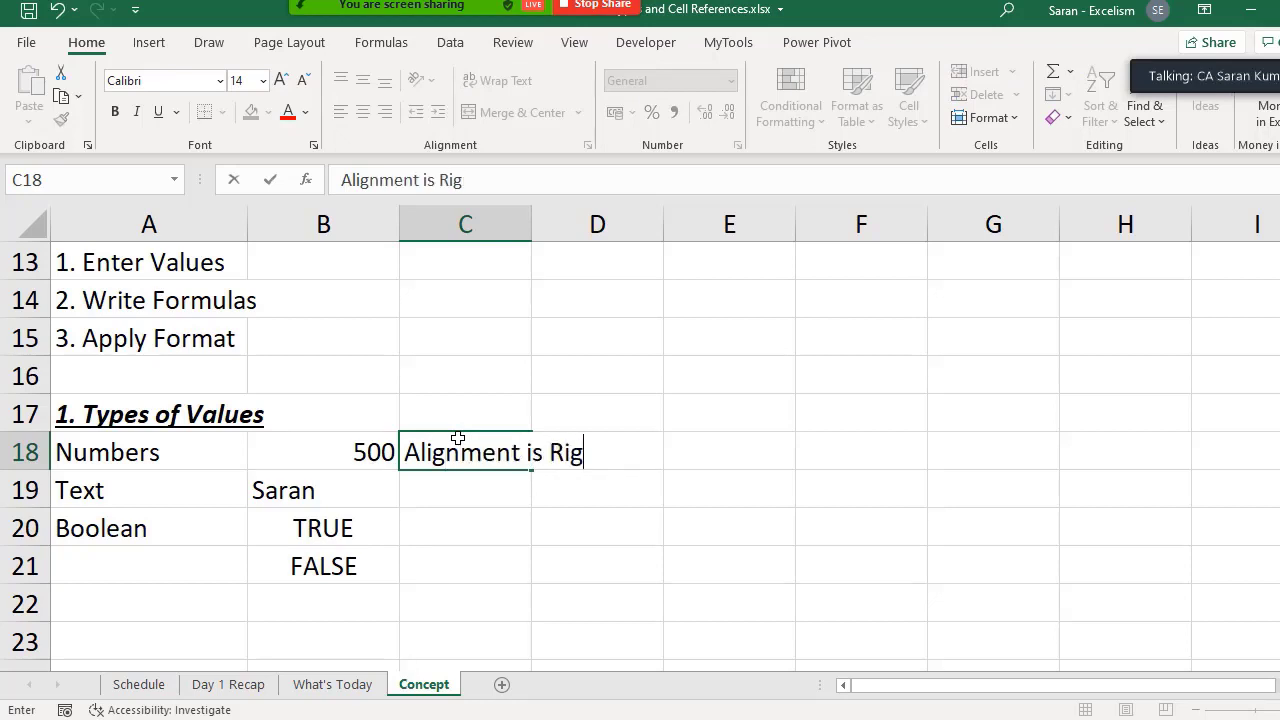
text(ht)
key(Return)
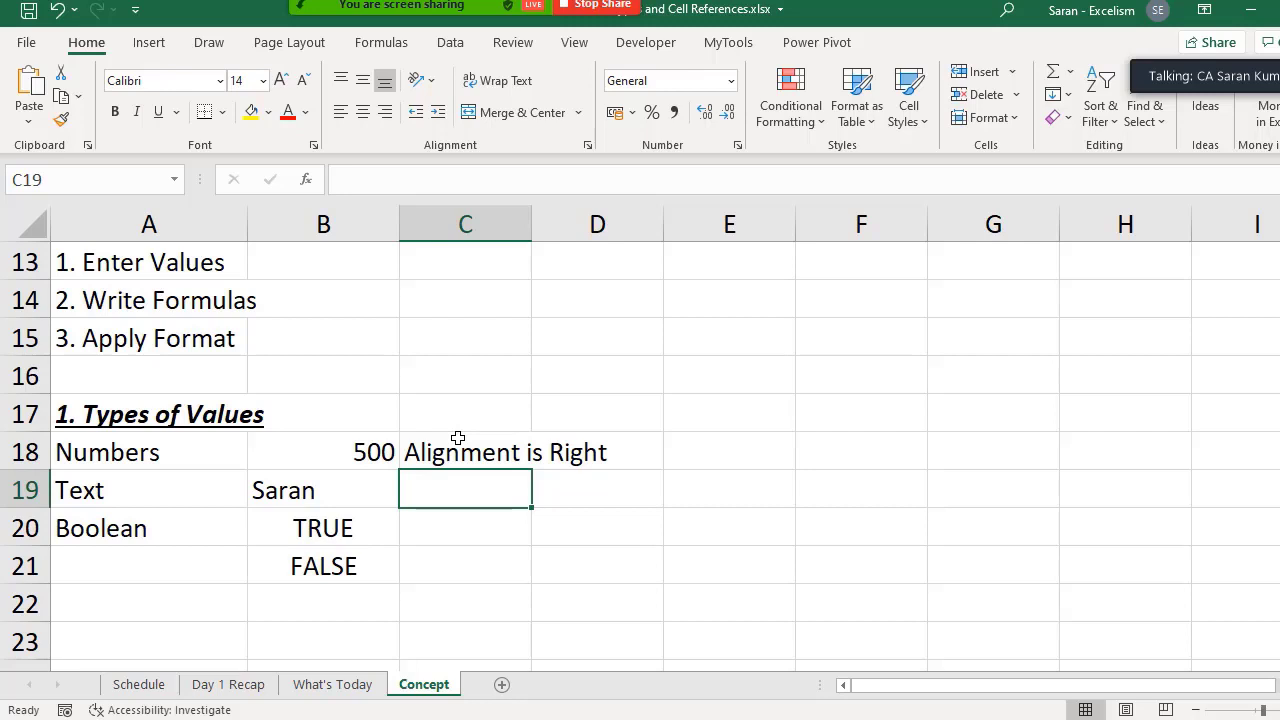
- Enter the note "Alignment is Left" in C19 beside the text example
text(Alignment is )
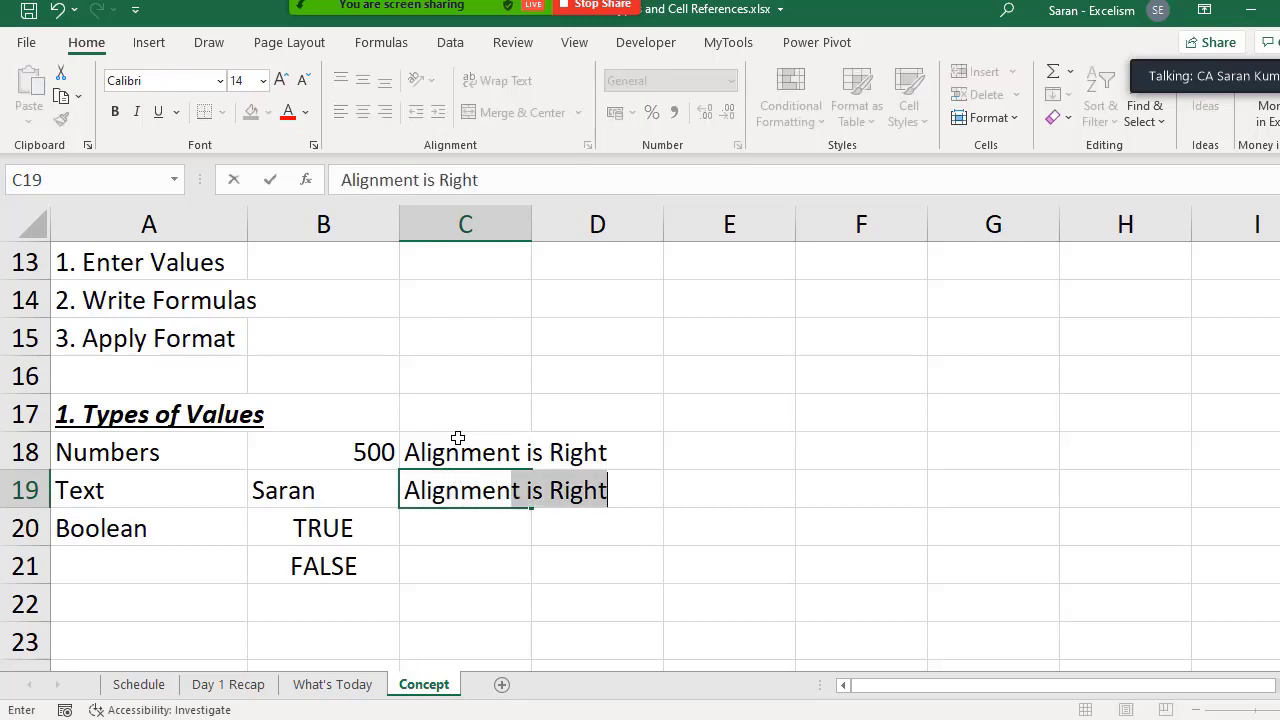
text(Left)
key(Return)
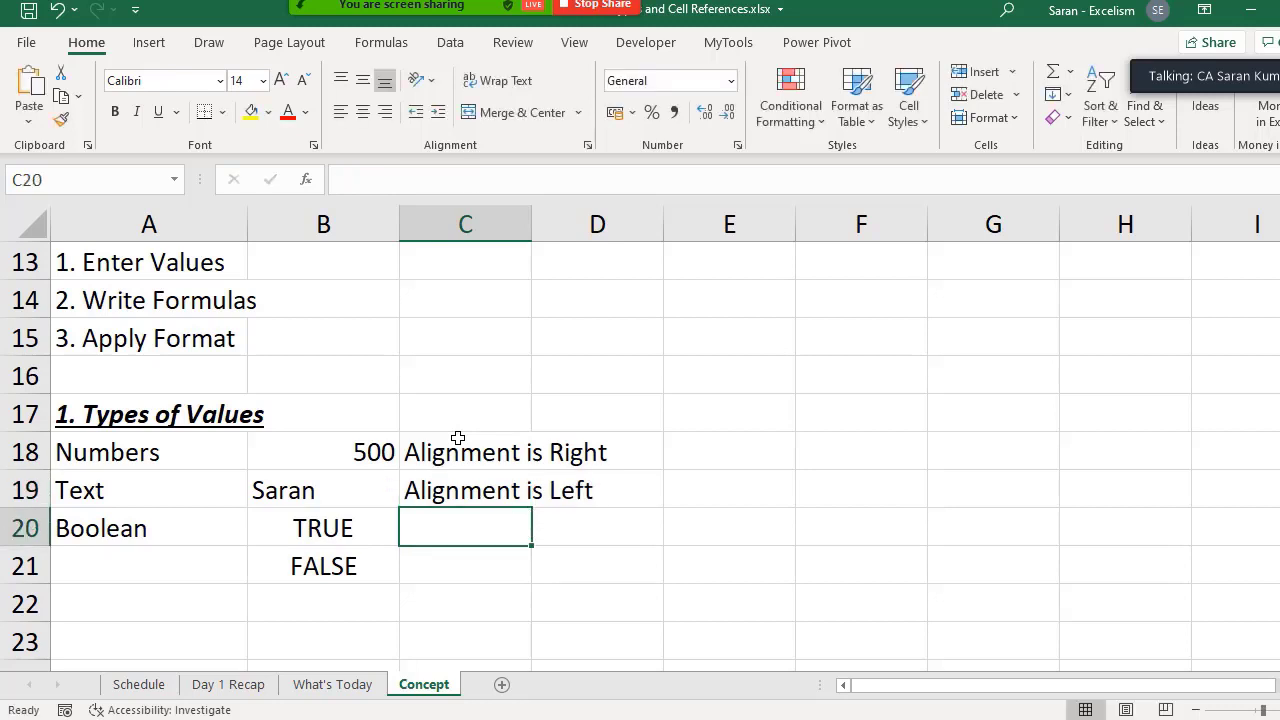
- Enter the note "Alignment is Center" in C20 beside the Boolean example TRUE
click(332, 518)
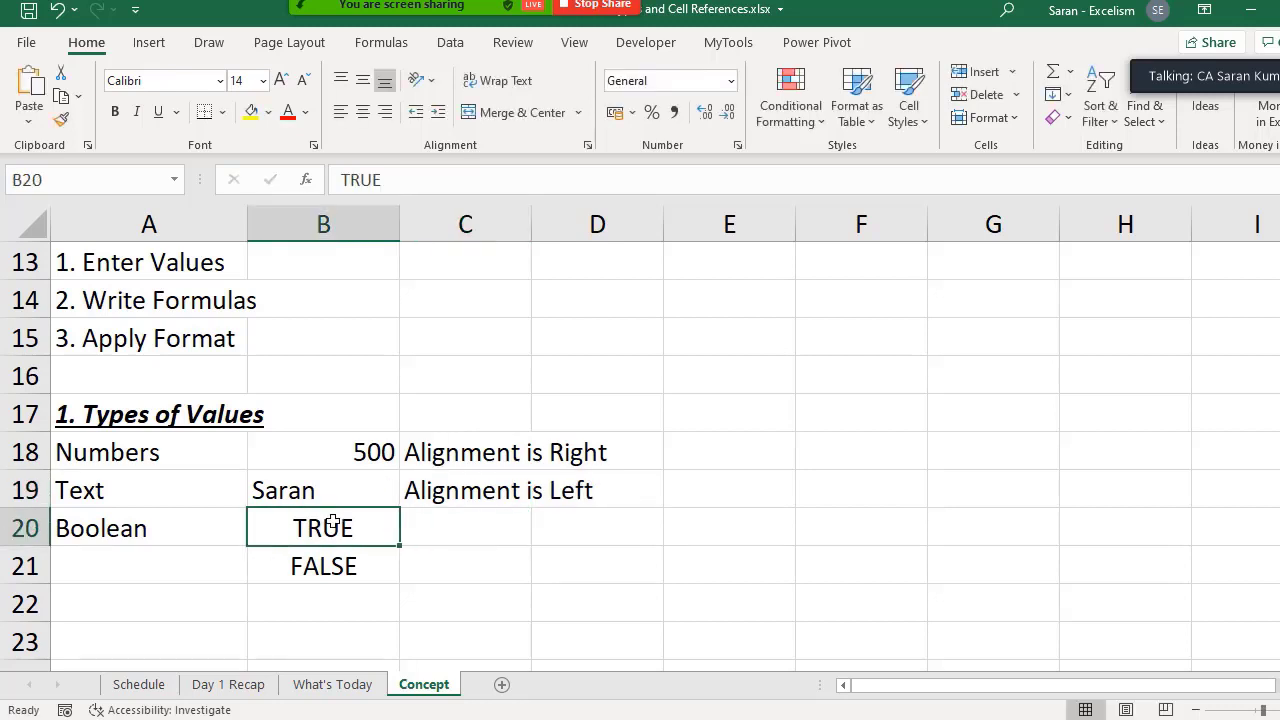
click(361, 569)
click(432, 547)
click(469, 526)
text(A)
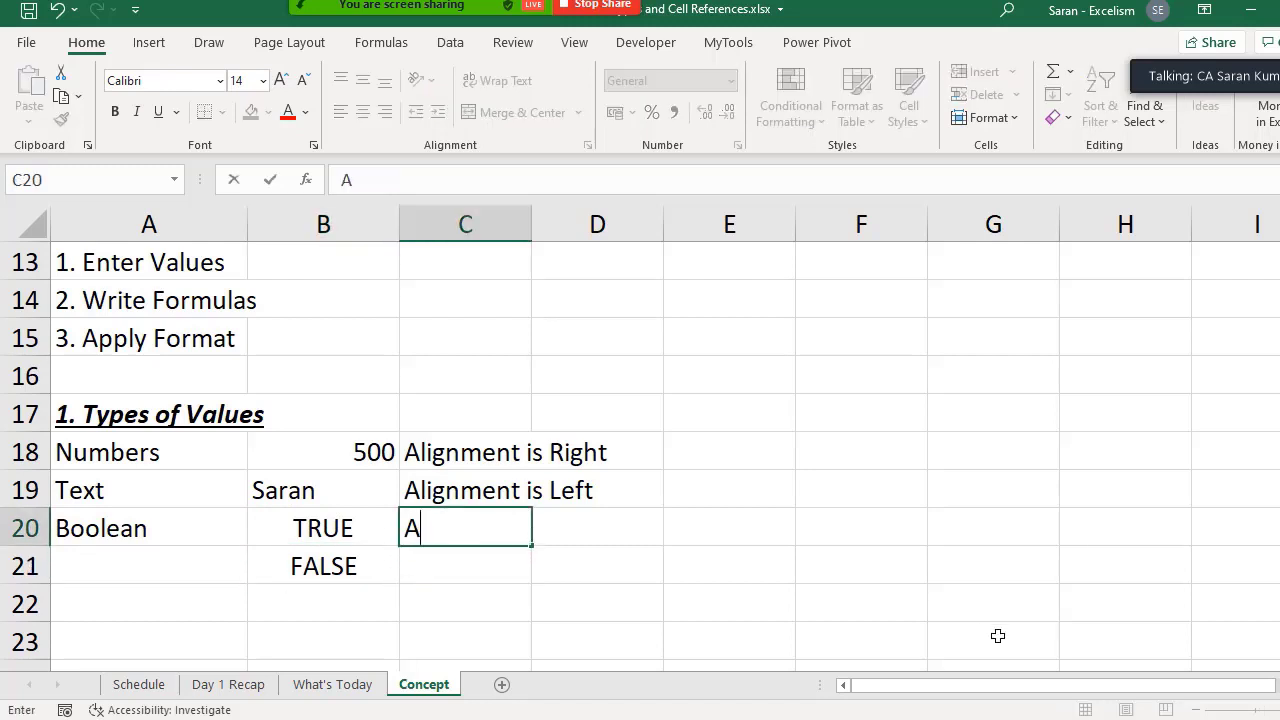
text(lignment is )
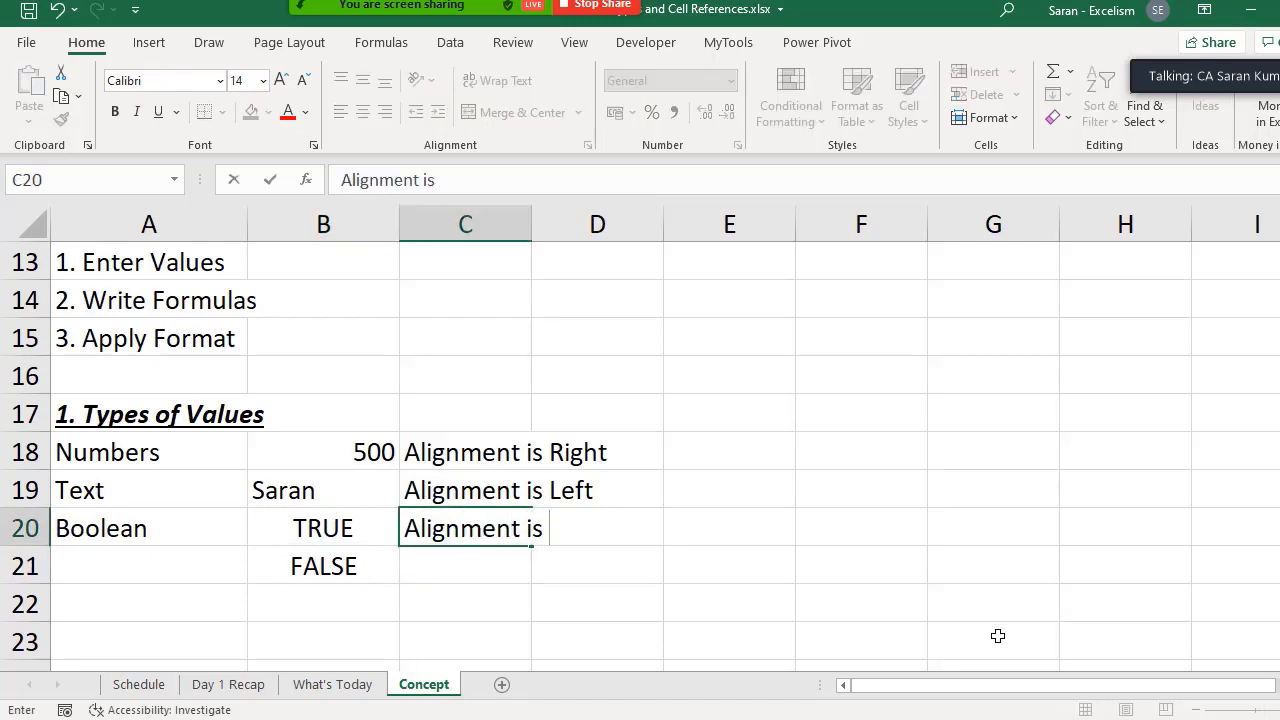
text(Center)
key(Return)
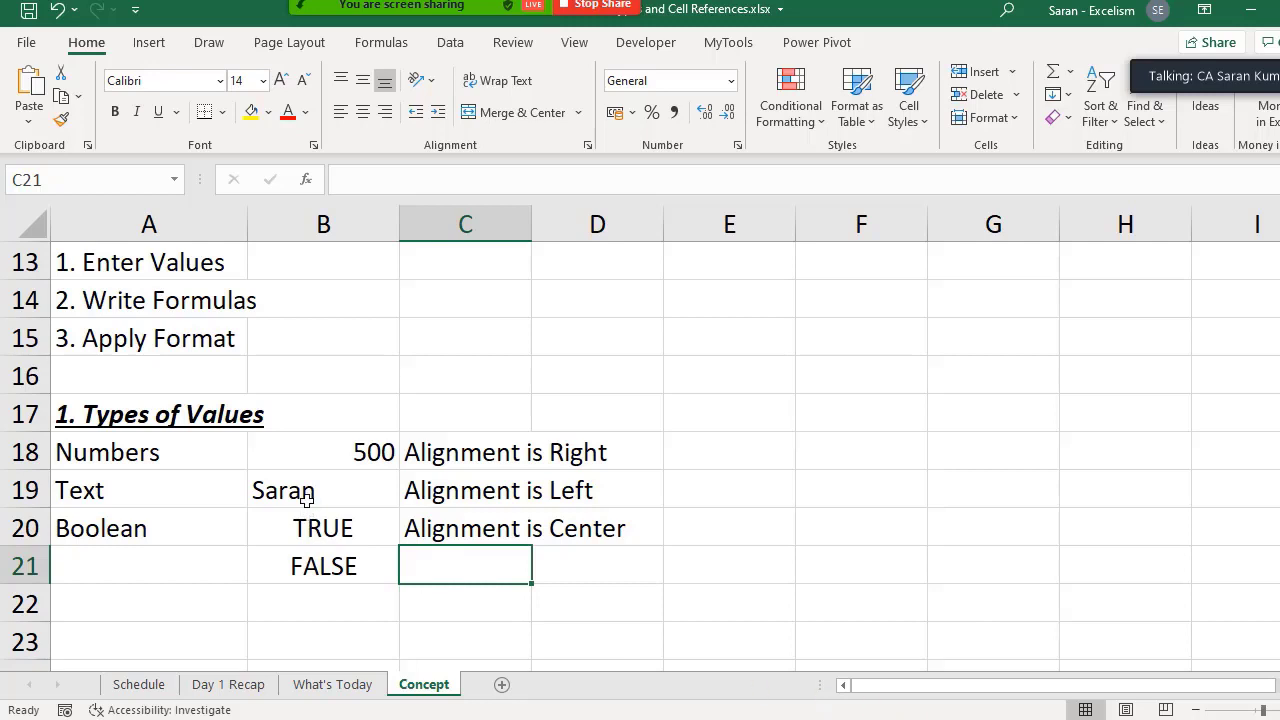
- Try right, center and left alignment in turn on the example values in B18:B21
drag(314, 452, 323, 550)
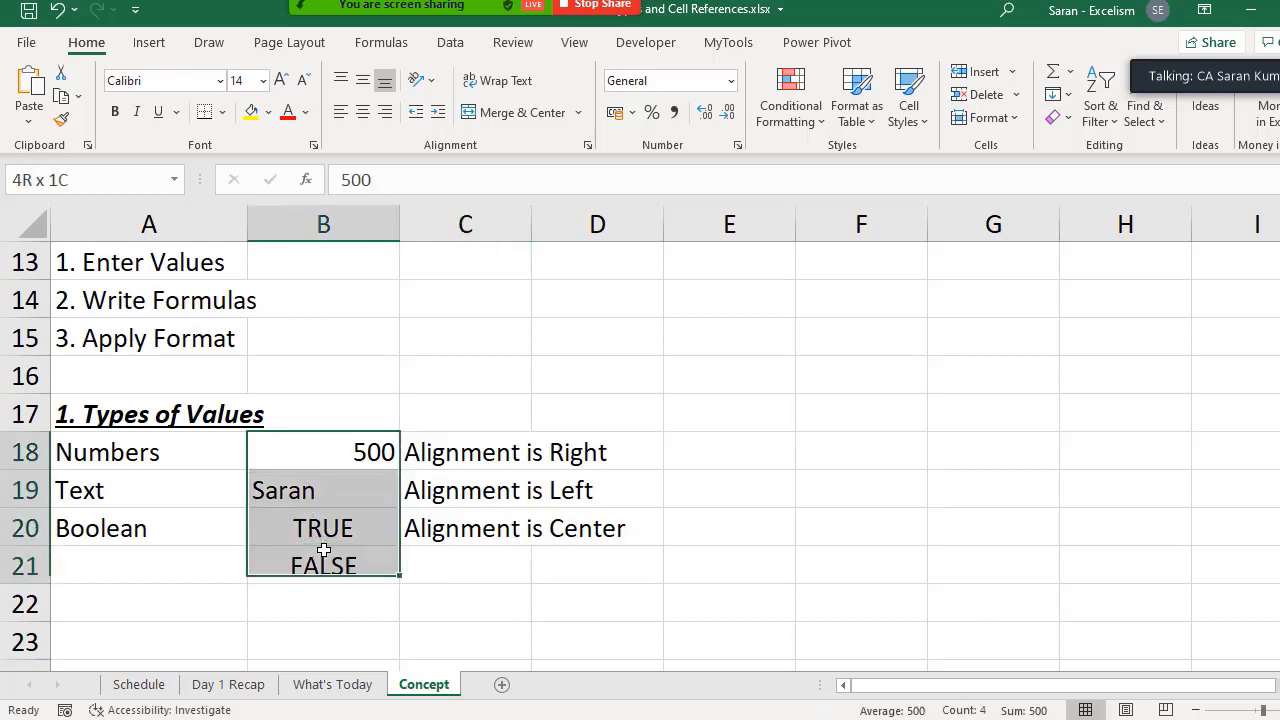
click(385, 112)
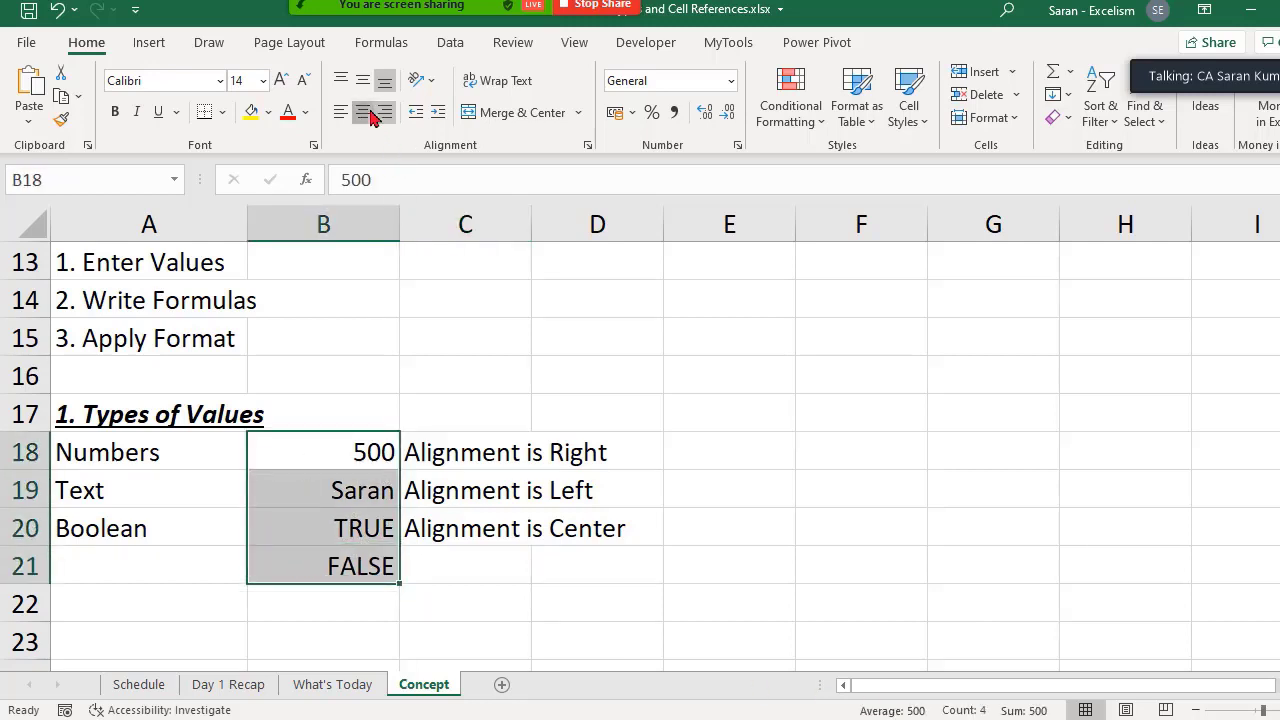
click(362, 112)
click(342, 112)
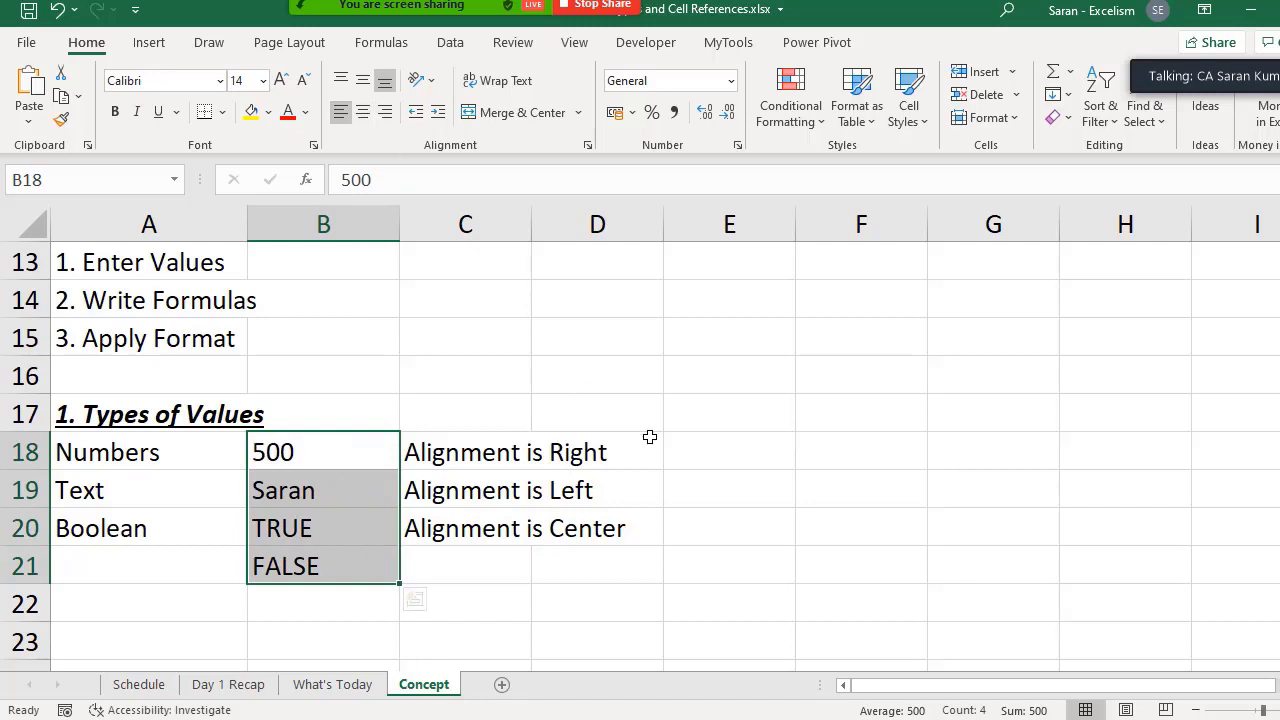
- Undo the three alignment changes made to the example values in B18:B21
key(ctrl+z)
key(ctrl+z)
key(ctrl+z)
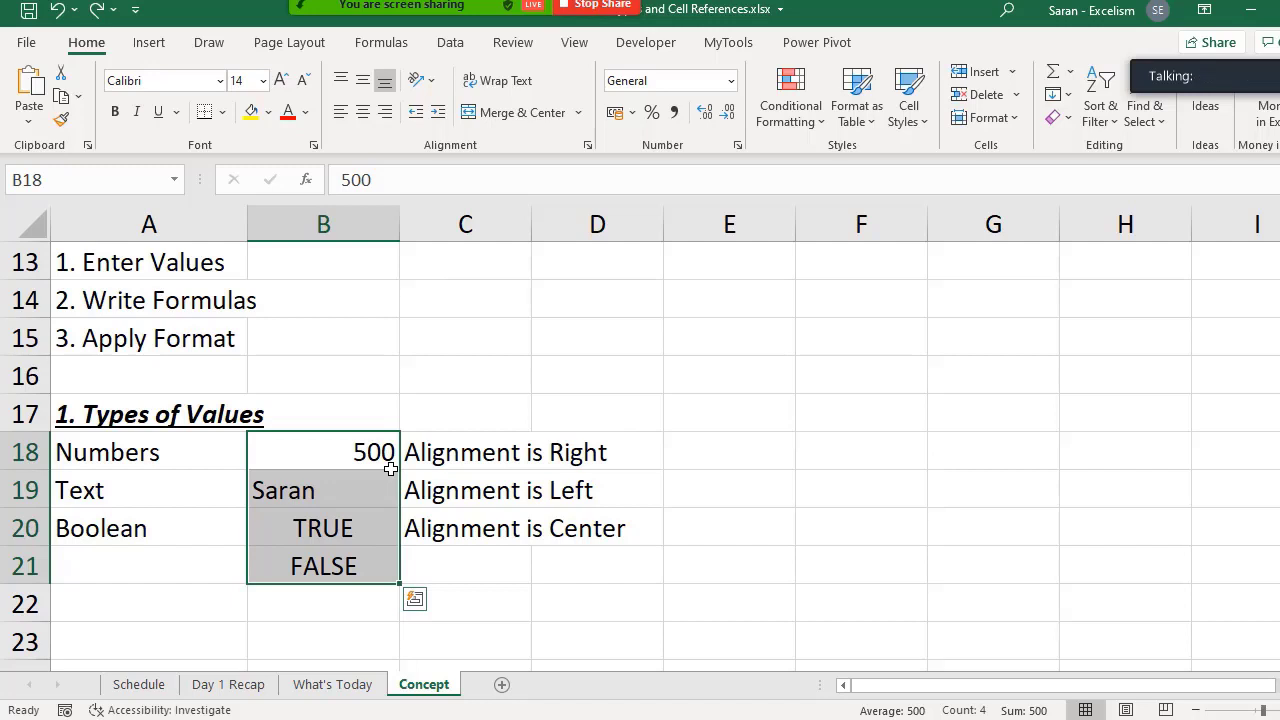
- Enter 500 as text in B23 by prefixing the number with an apostrophe ('500)
key(Down)
key(Down)
key(Down)
key(Down)
key(Down)
key(Down)
key(Down)
key(Down)
key(Down)
key(Down)
key(Up)
key(Up)
key(Up)
key(Up)
key(Up)
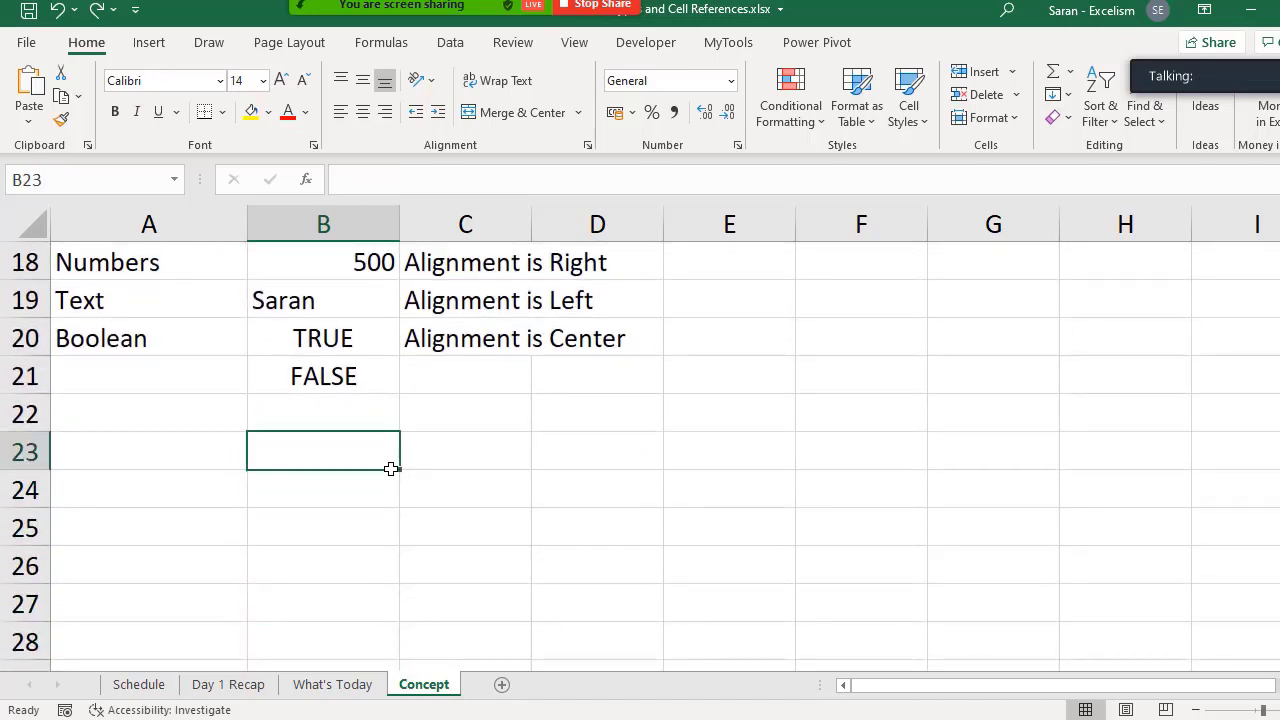
text('500)
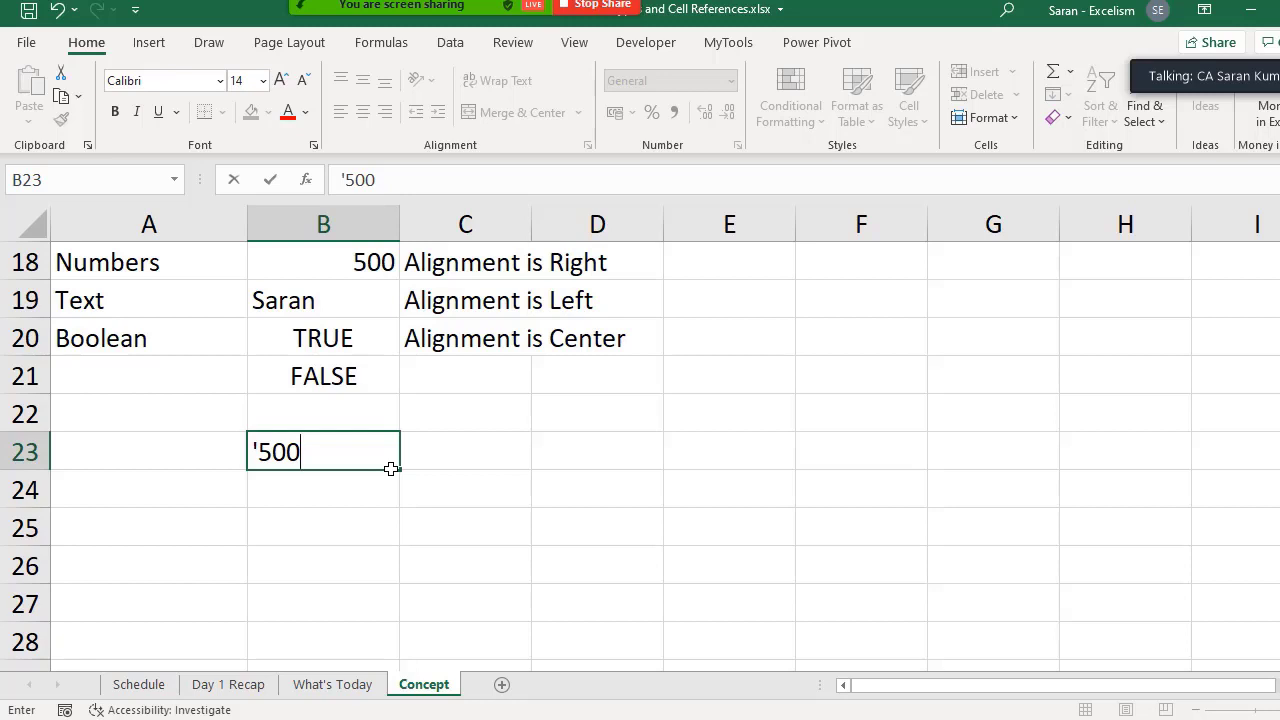
key(Return)
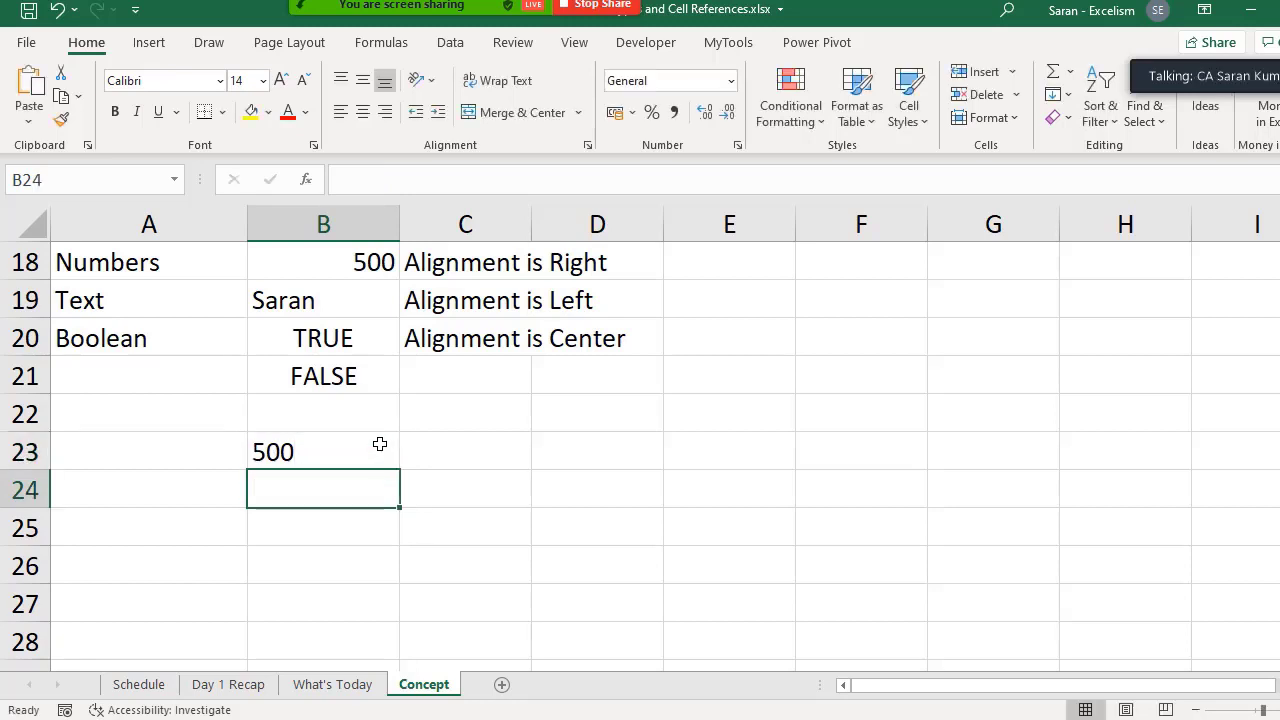
- Enter the note "Alignment is Left - Text" in C23 beside the apostrophe-prefixed 500
click(370, 444)
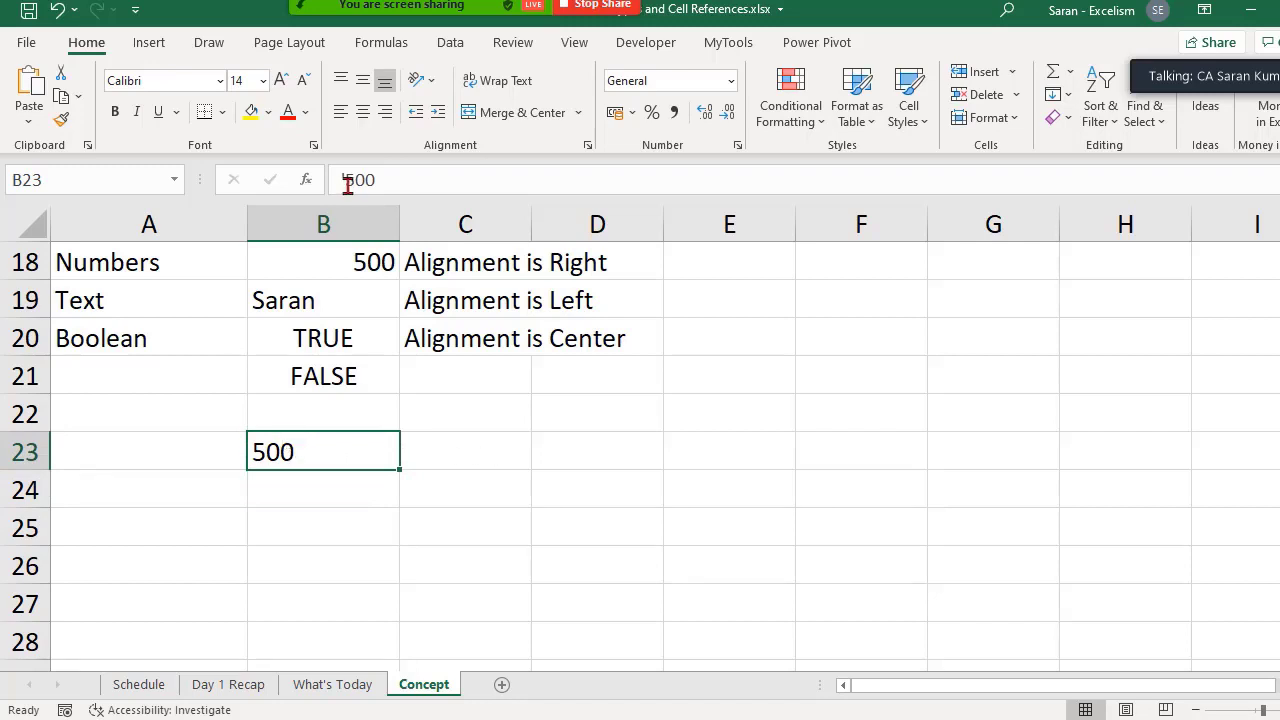
click(460, 450)
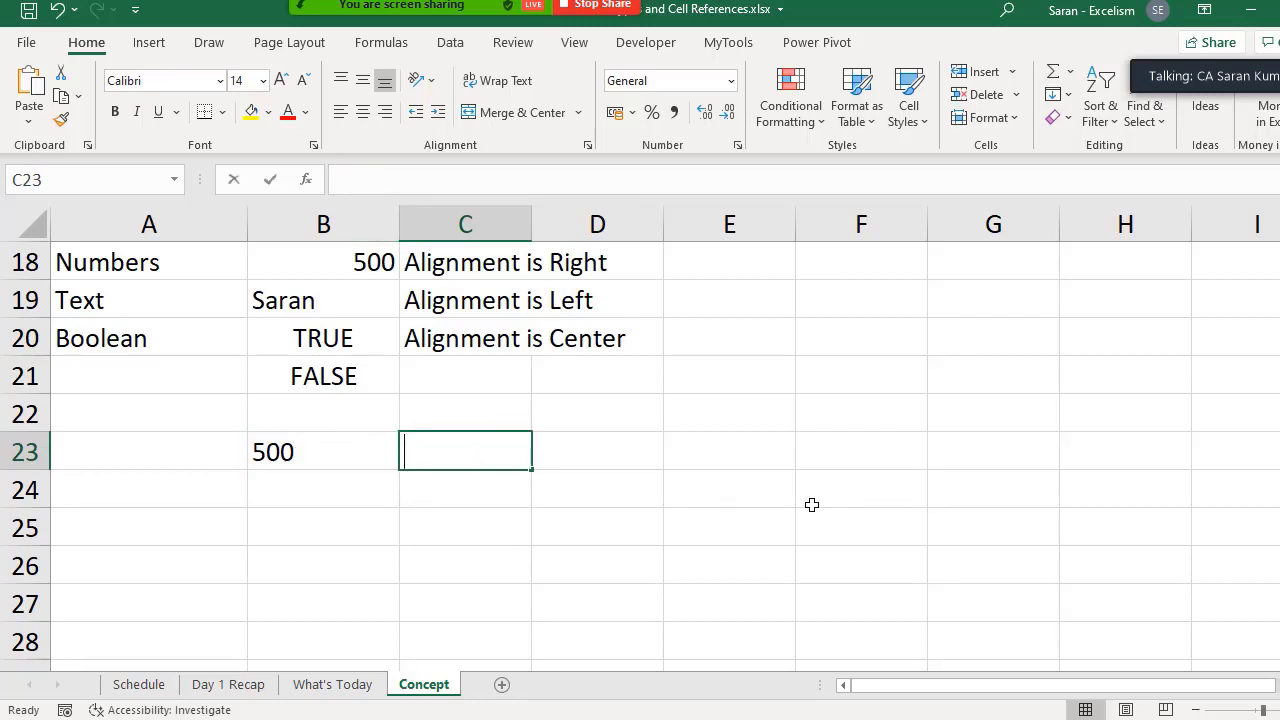
text(Alignment is Le)
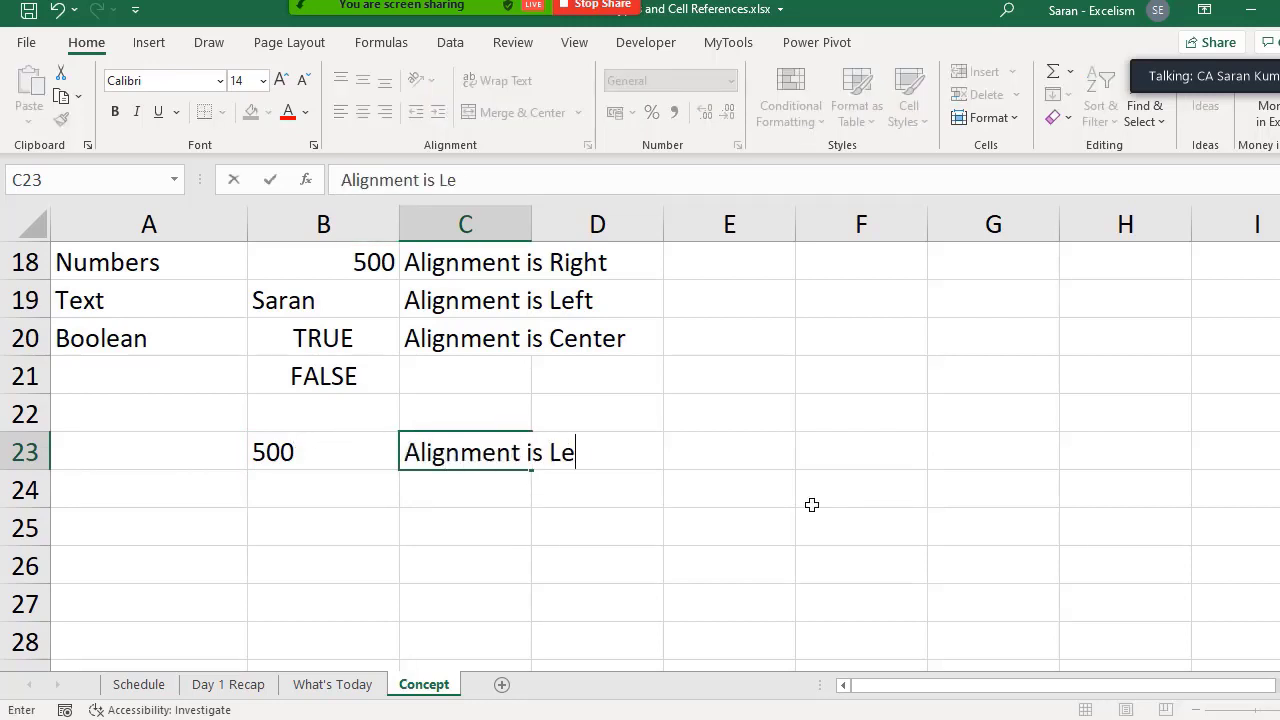
text(ft - Text)
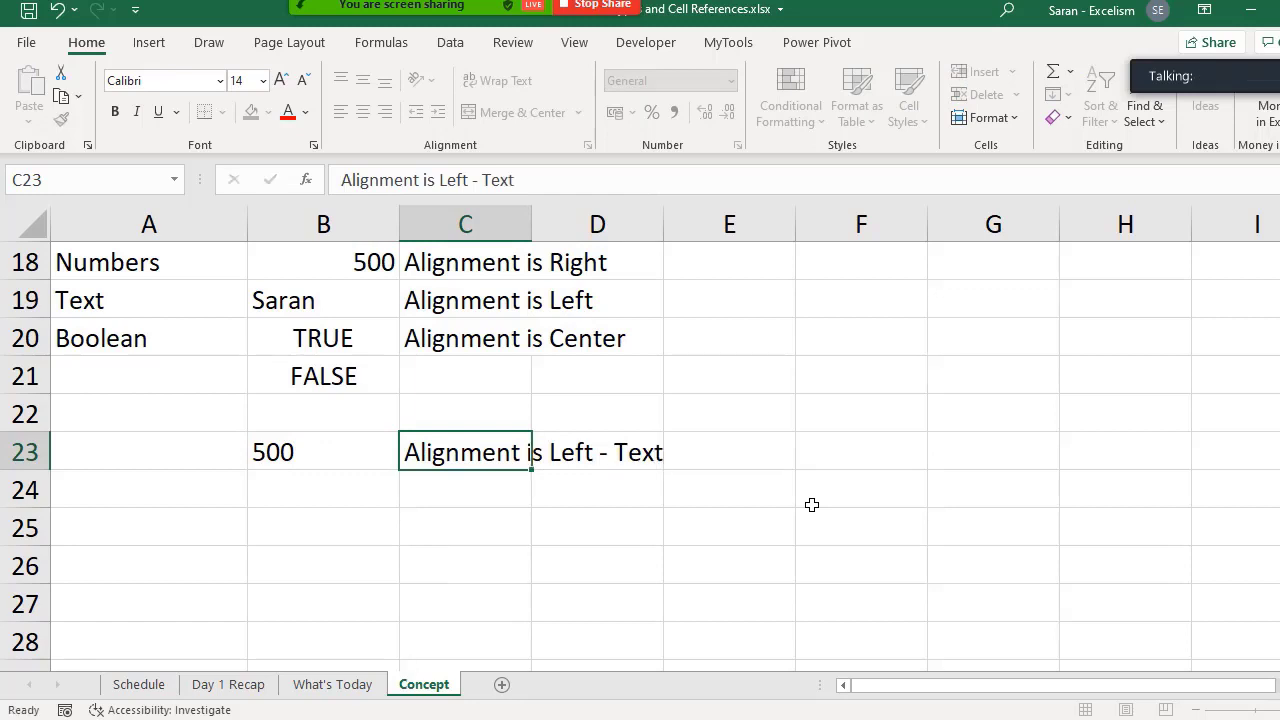
key(Return)
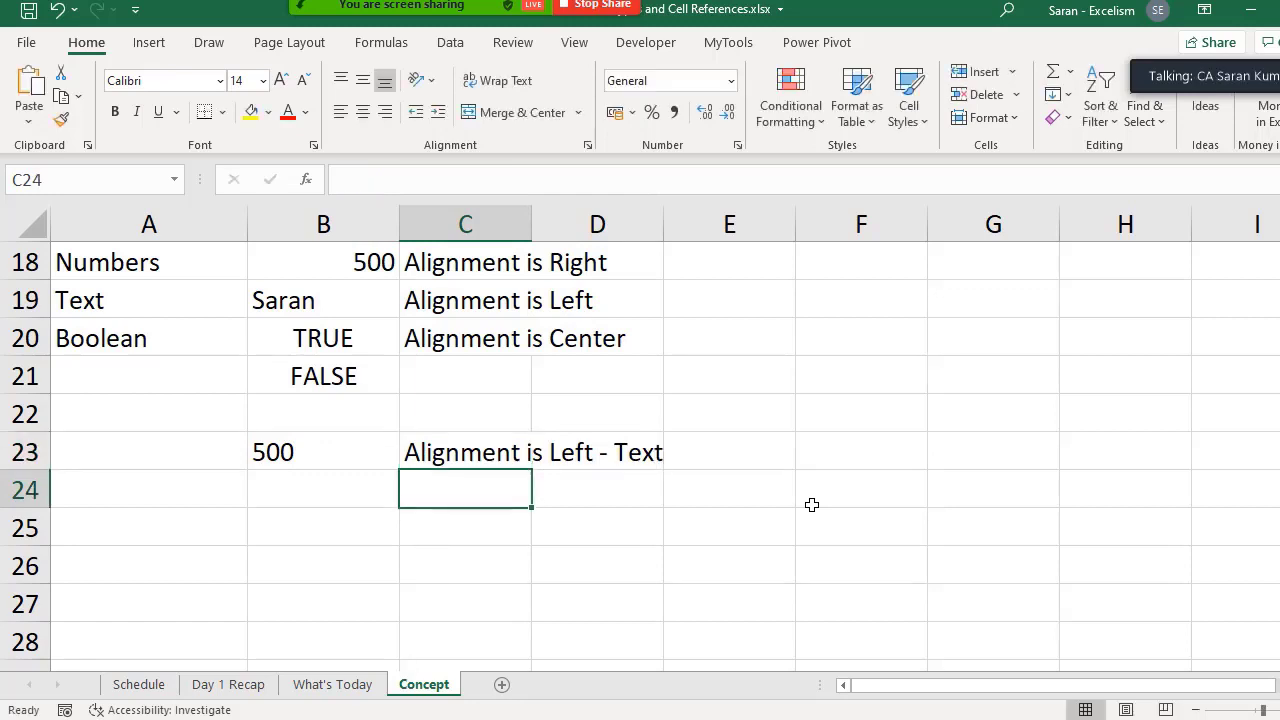
- Enter '00500 in B24 as a text example with leading zeros
key(Left)
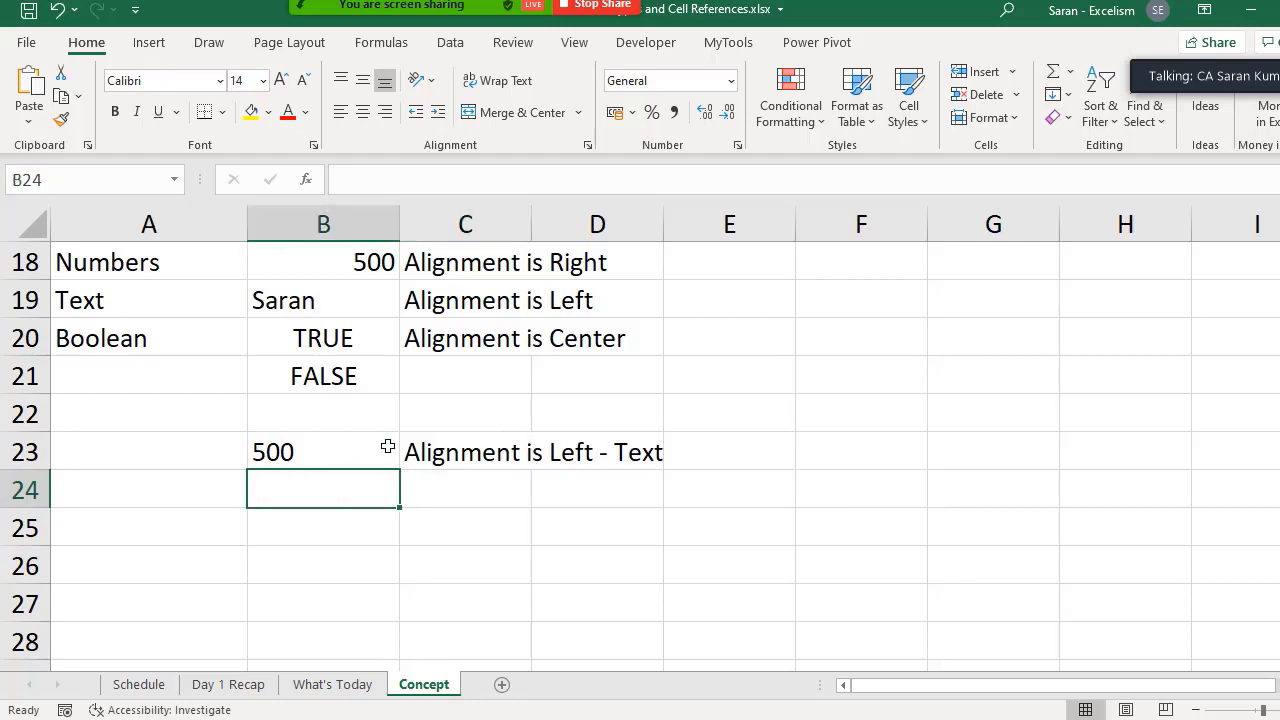
click(306, 420)
click(320, 440)
click(341, 491)
text('00500)
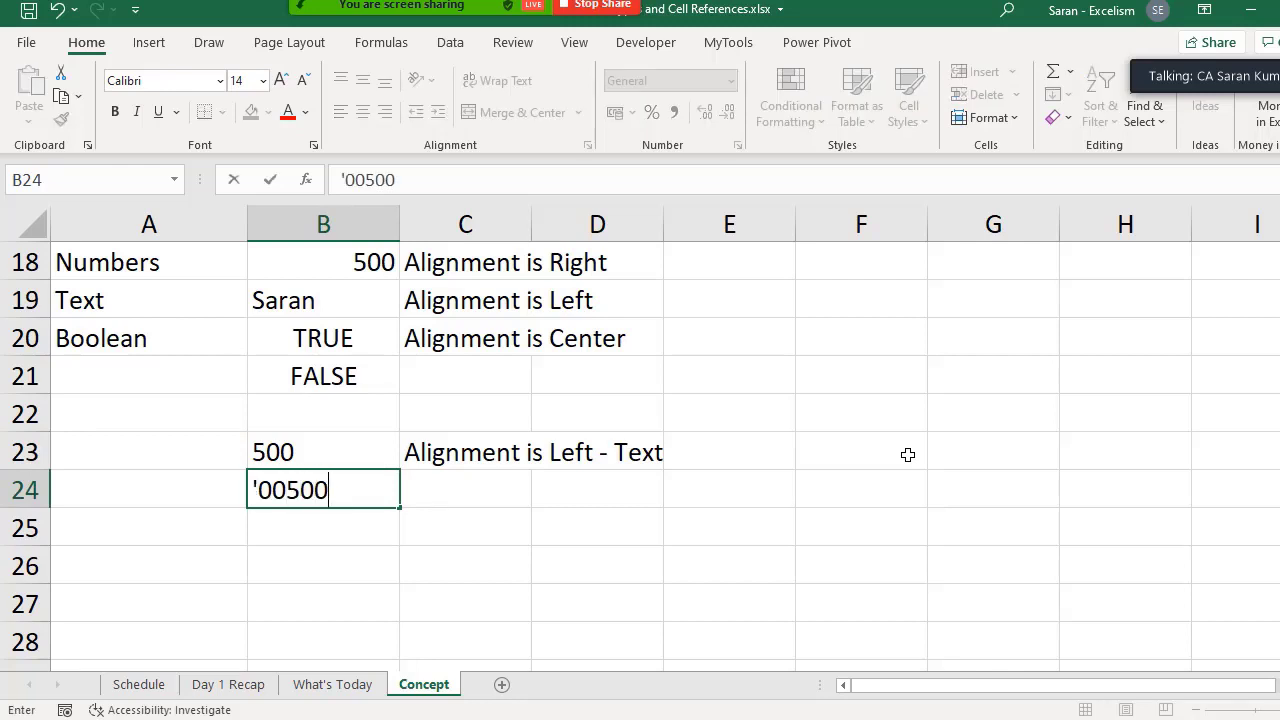
key(Tab)
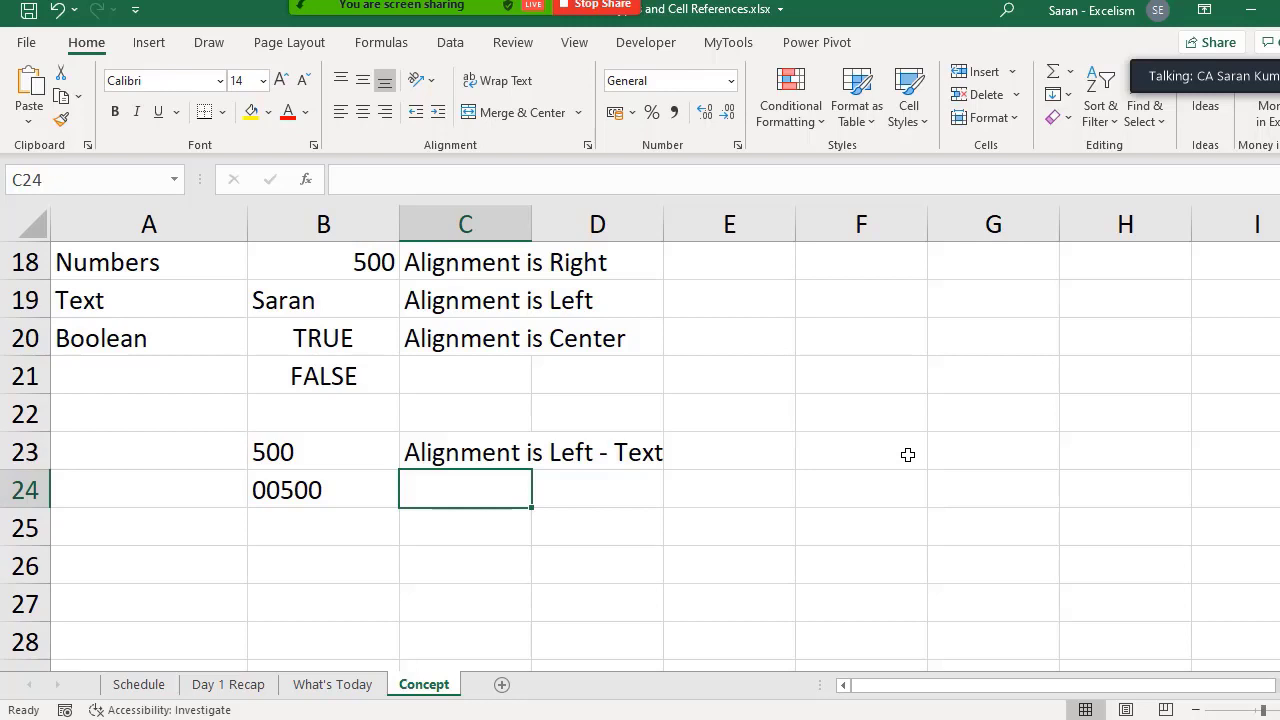
- Try entering 00500 without an apostrophe in B25, and clear the cell again
key(Down)
key(Left)
text(00)
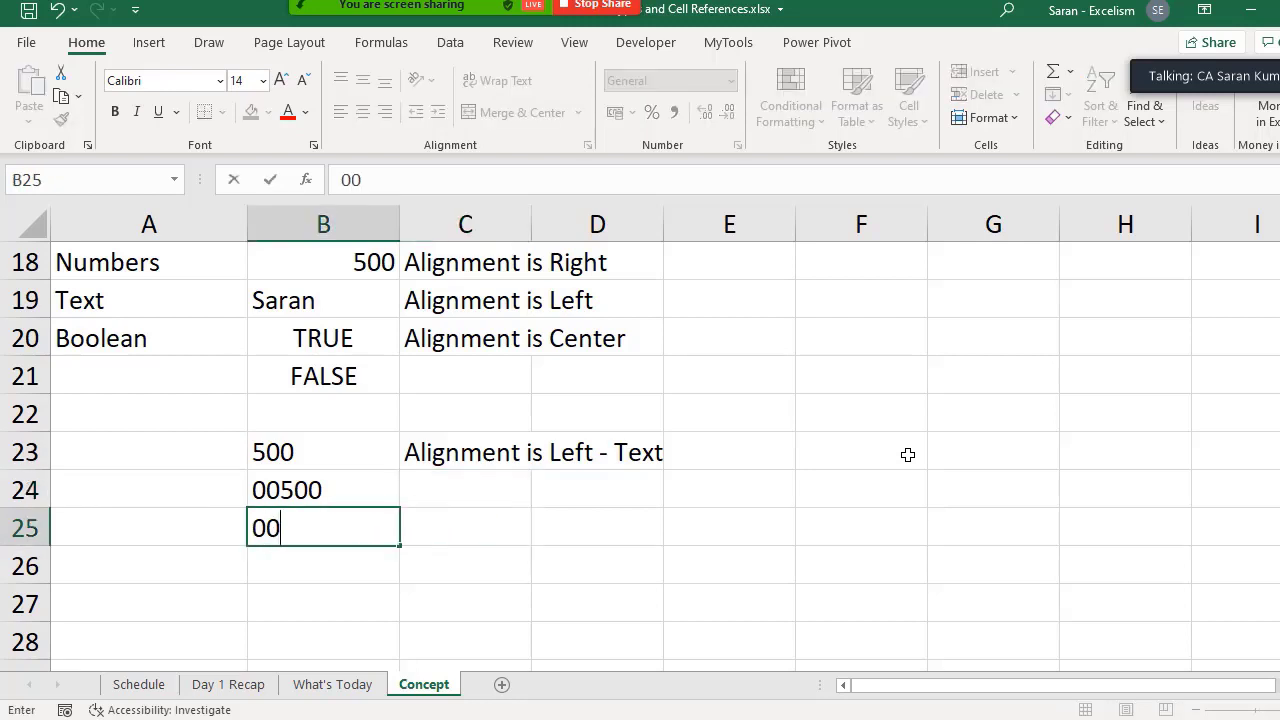
text(500)
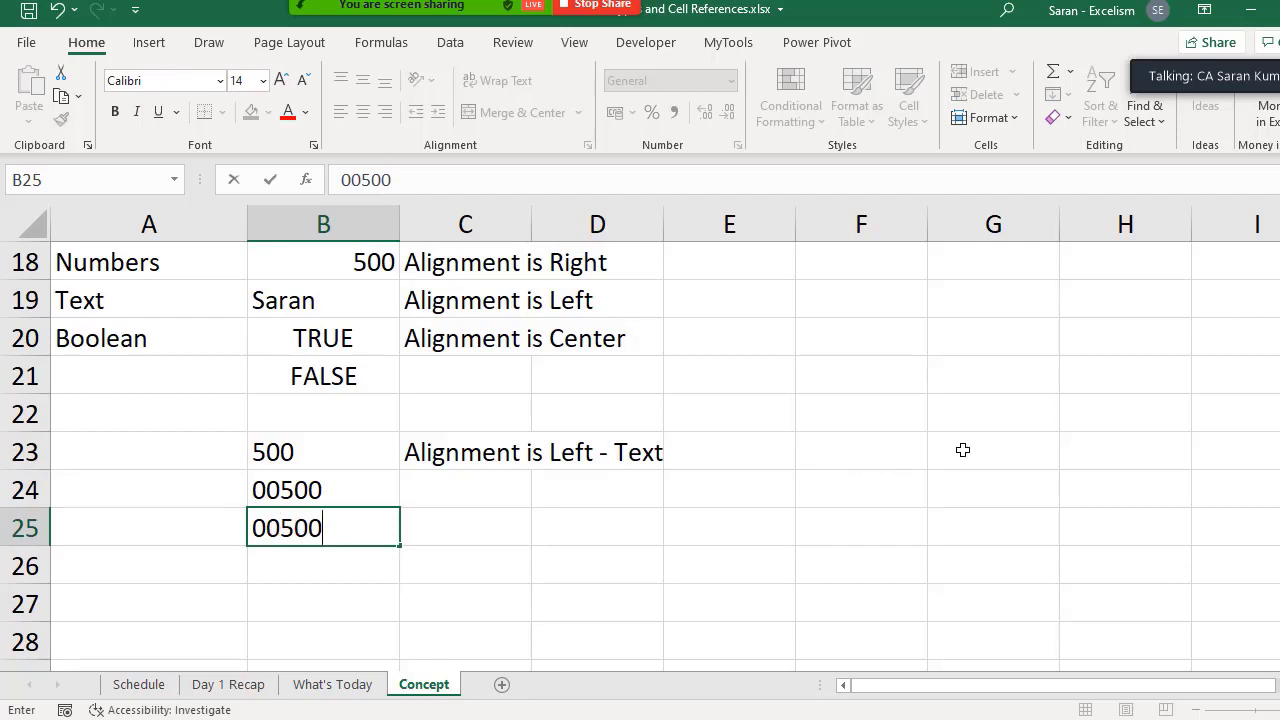
key(Return)
key(Up)
key(Delete)
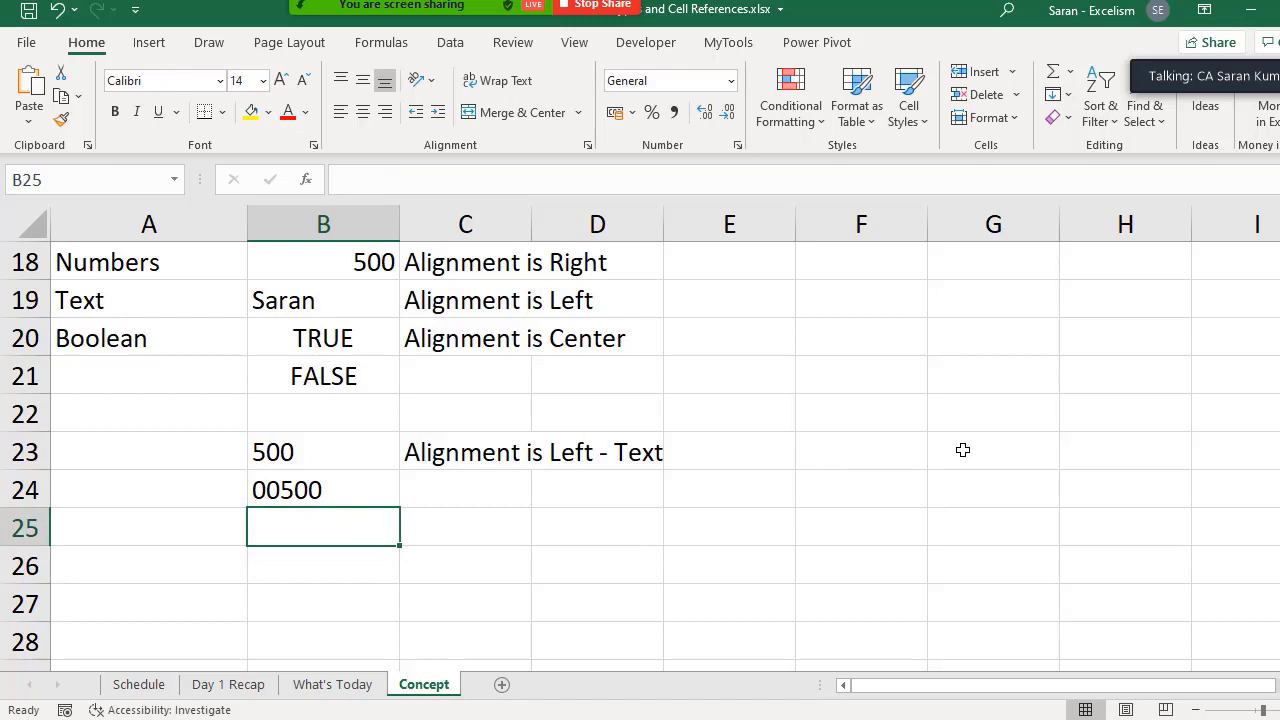
- Examine the leading apostrophe and zeros in the content of B24 without changing the cell
key(Up)
key(F2)
key(Home)
key(Right)
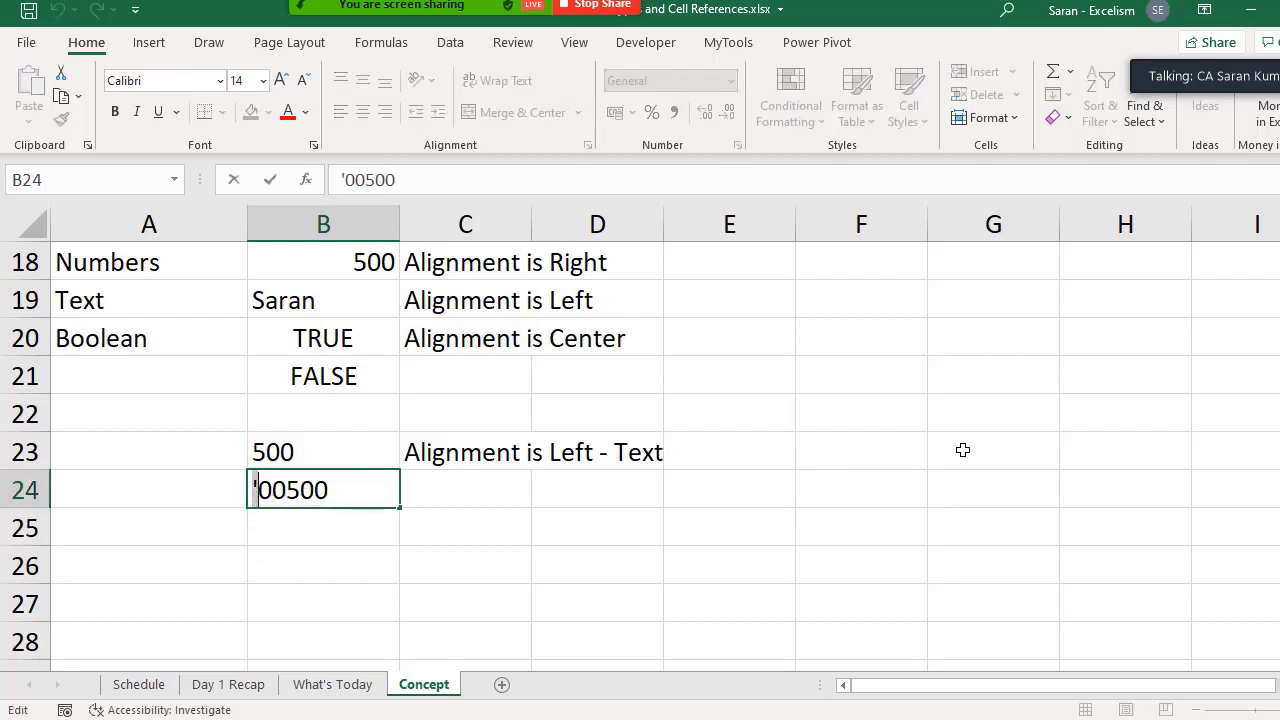
key(shift+Right)
key(shift+Right)
key(Escape)
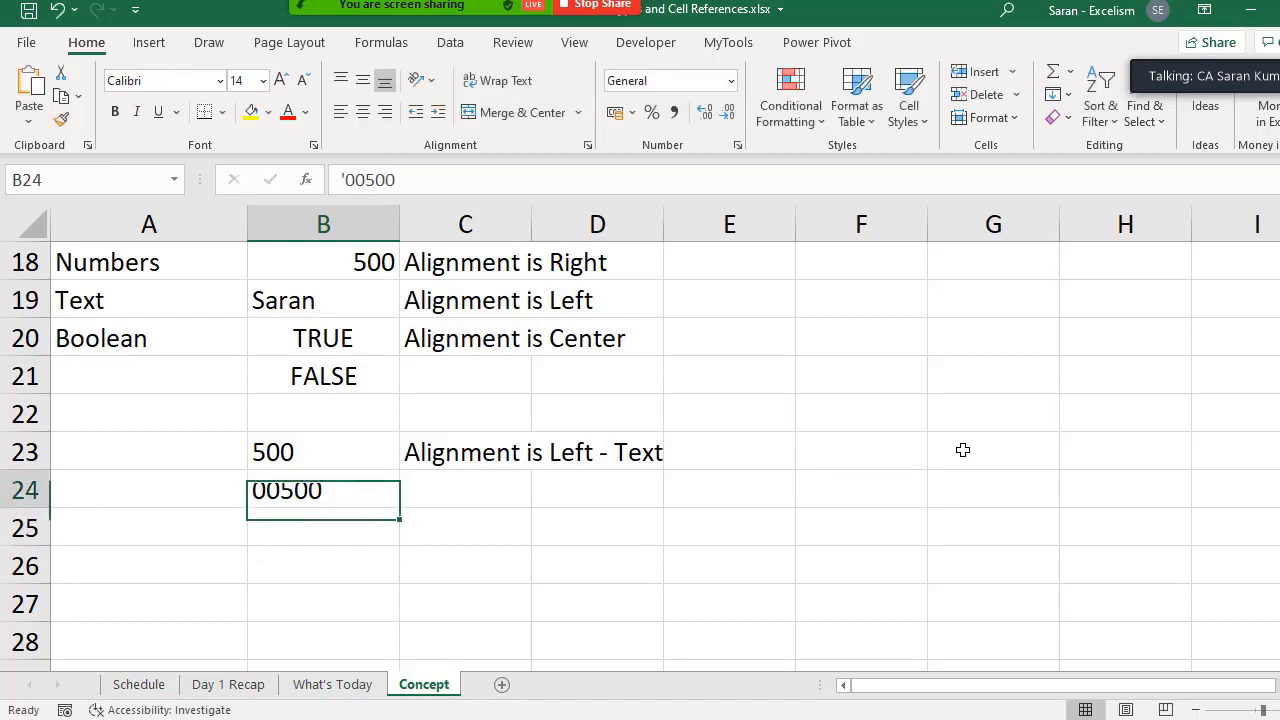
- Copy the note "Alignment is Left - Text" from C23 to C24
key(Right)
key(Up)
key(ctrl+c)
key(Down)
key(Return)
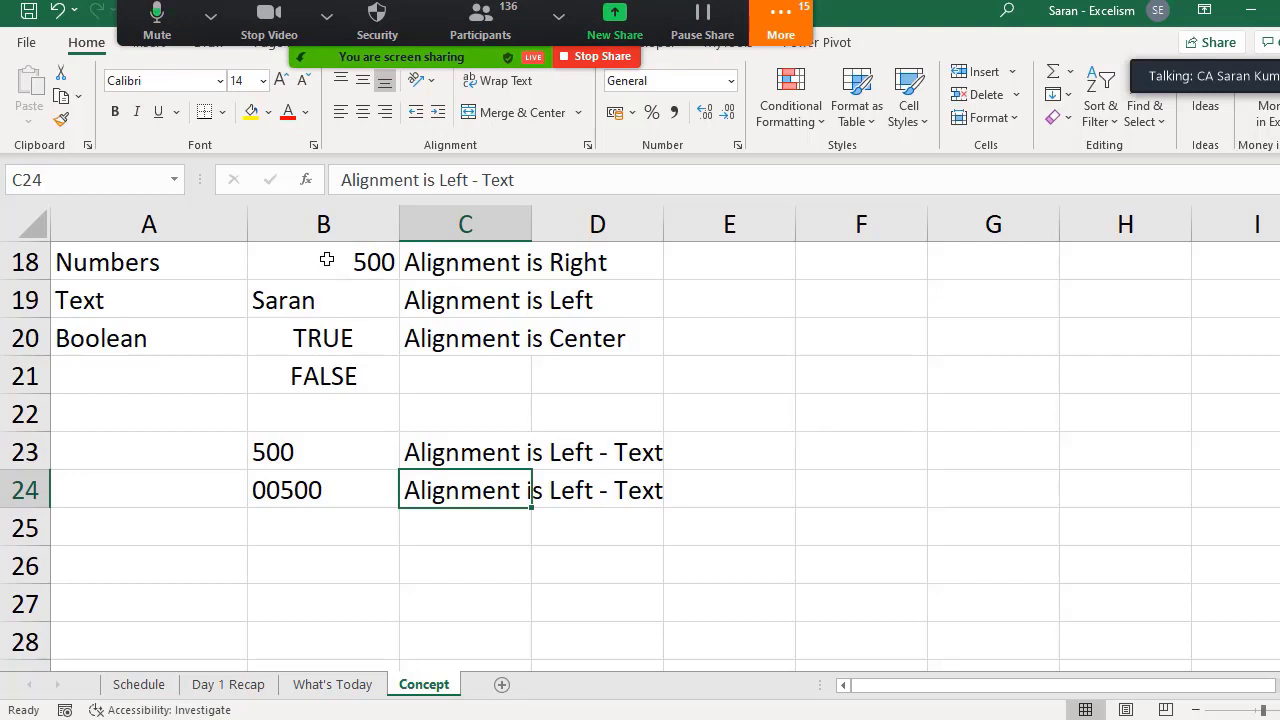
- Select the number, text and TRUE example values in B18:B20
drag(327, 259, 343, 336)
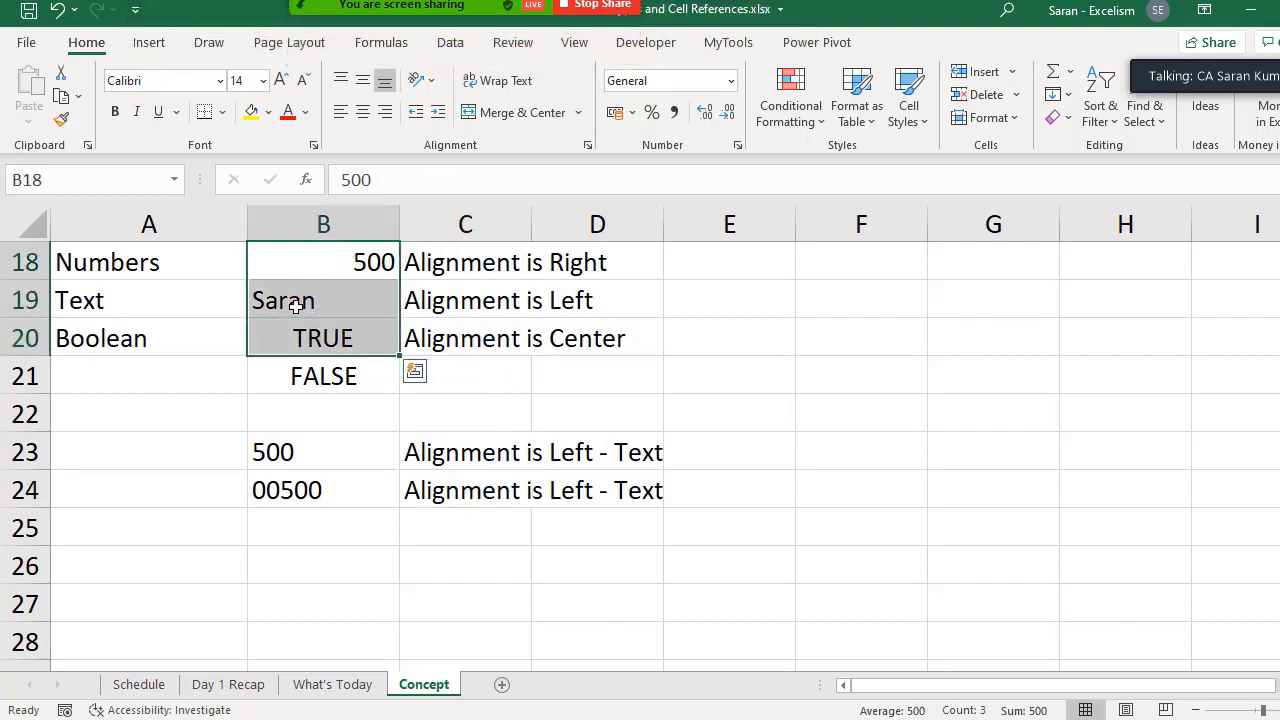